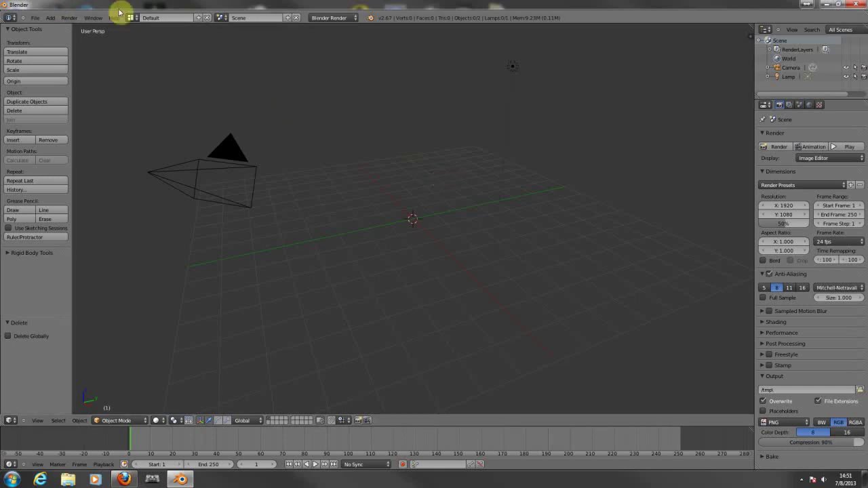
Step: Browse the Add menu's list of addable objects without adding anything
{"action": "left_click", "coordinate": [53, 22]}
{"action": "mouse_move", "coordinate": [65, 32]}
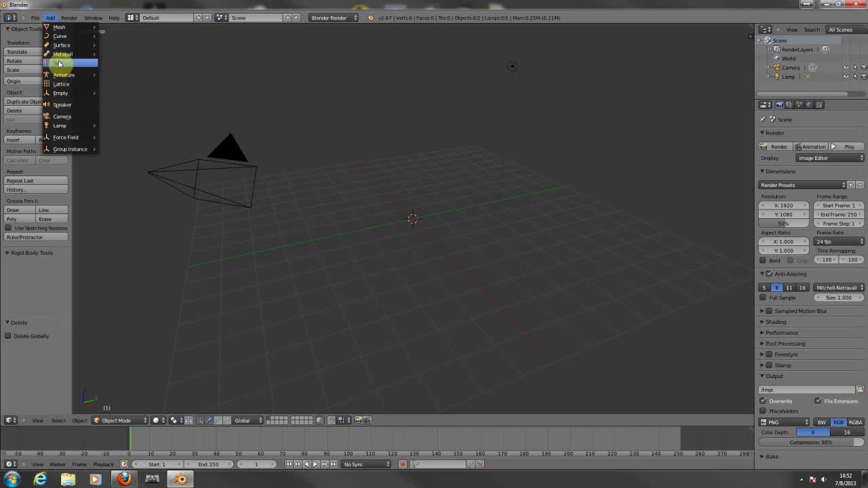
{"action": "left_click", "coordinate": [50, 17]}
{"action": "left_click", "coordinate": [52, 19]}
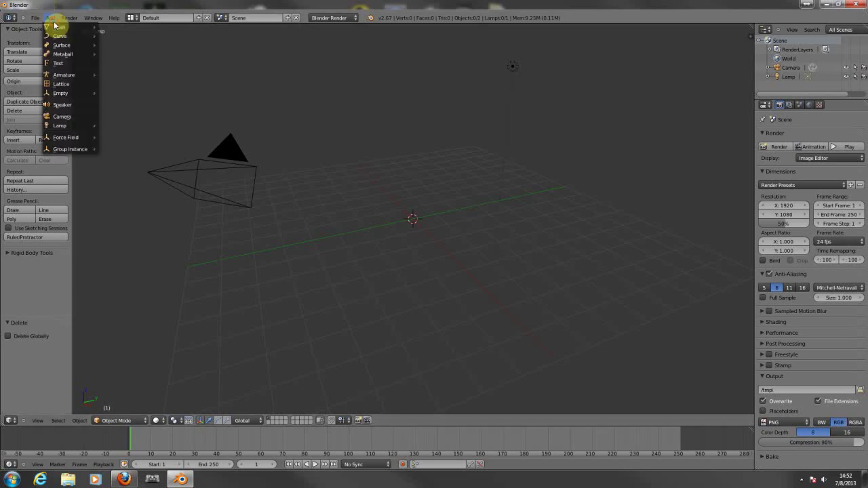
{"action": "mouse_move", "coordinate": [55, 28]}
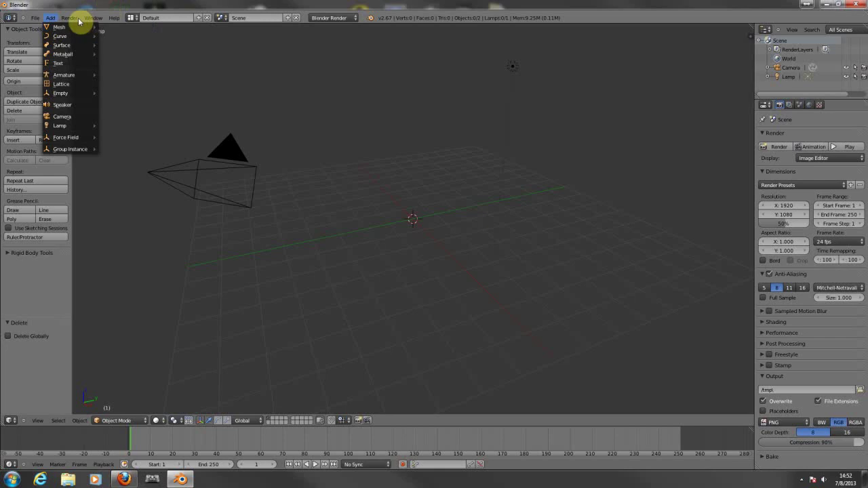
Step: Render a test image of the current scene and close the result
{"action": "left_click", "coordinate": [68, 17]}
{"action": "left_click", "coordinate": [74, 30]}
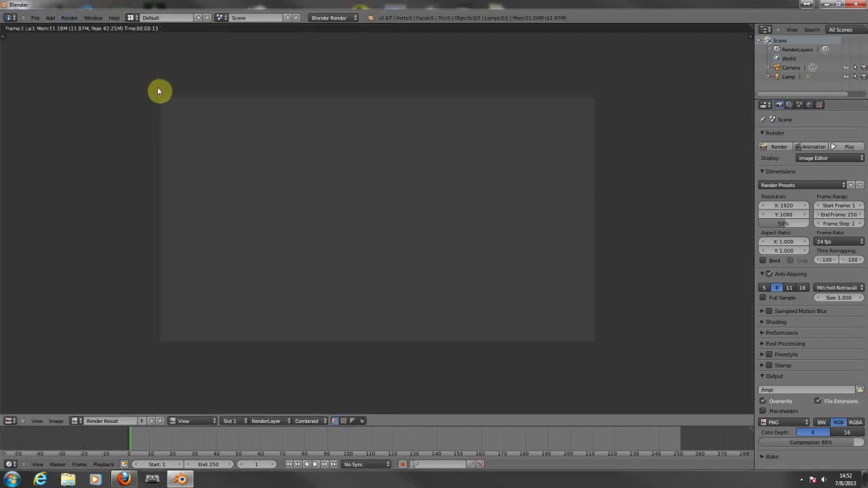
{"action": "key", "text": "Escape"}
Step: Undo the cube deletion and render a test image of the restored cube
{"action": "key", "text": "ctrl+z"}
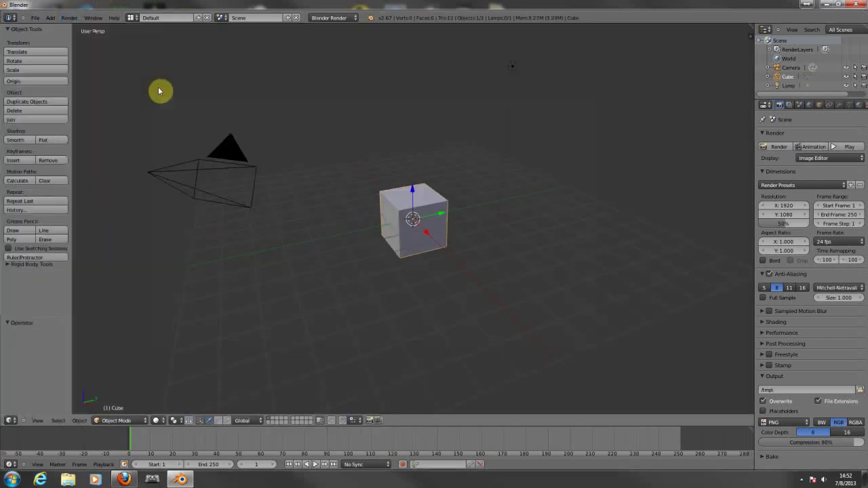
{"action": "left_click", "coordinate": [69, 18]}
{"action": "left_click", "coordinate": [78, 30]}
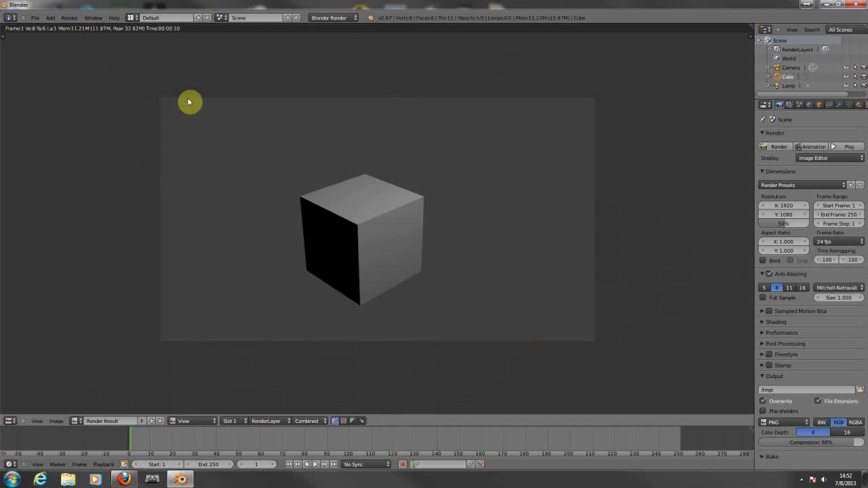
{"action": "key", "text": "Escape"}
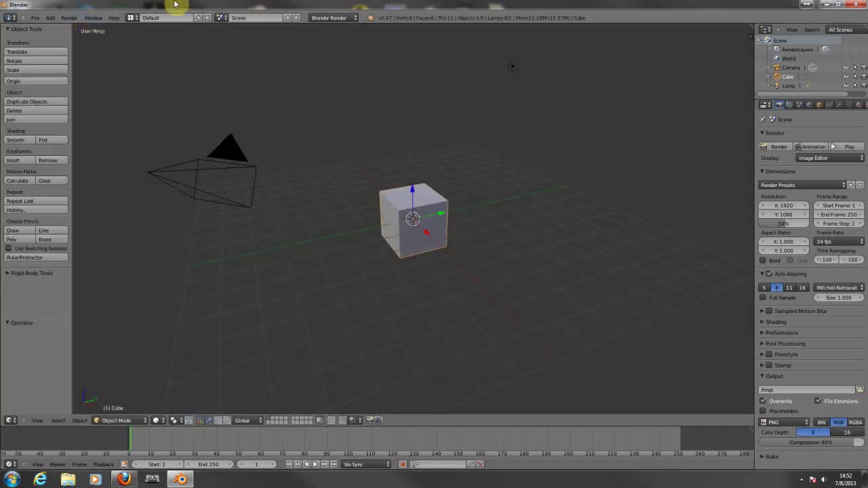
{"action": "left_click", "coordinate": [329, 19]}
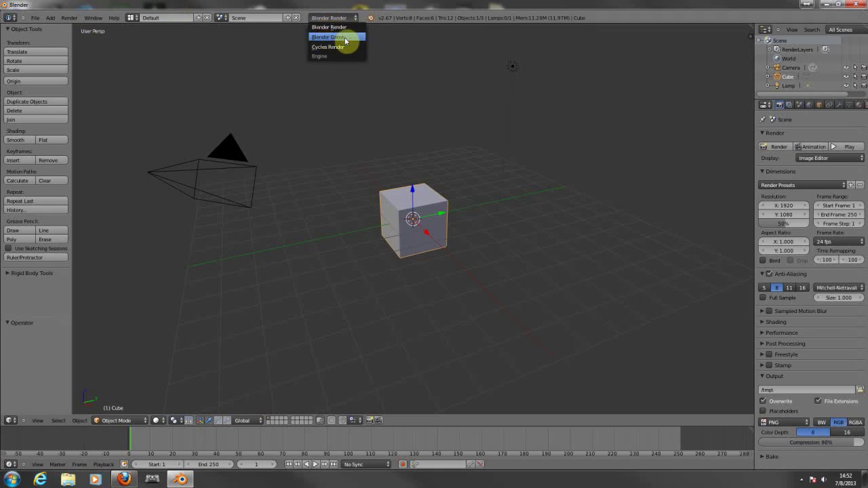
{"action": "left_click", "coordinate": [339, 46]}
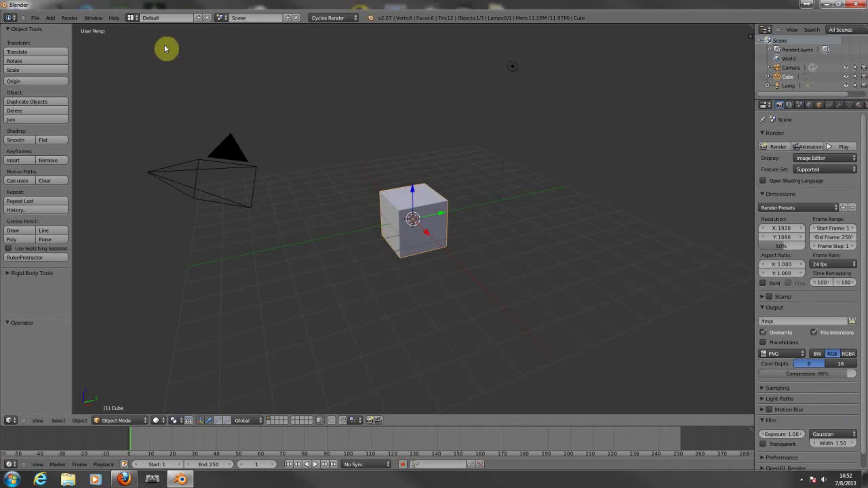
{"action": "left_click", "coordinate": [71, 18]}
{"action": "left_click", "coordinate": [75, 25]}
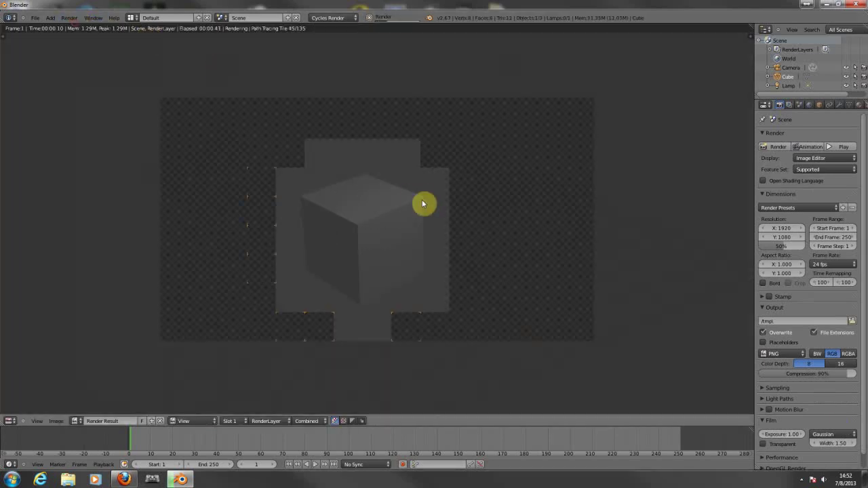
{"action": "key", "text": "Escape"}
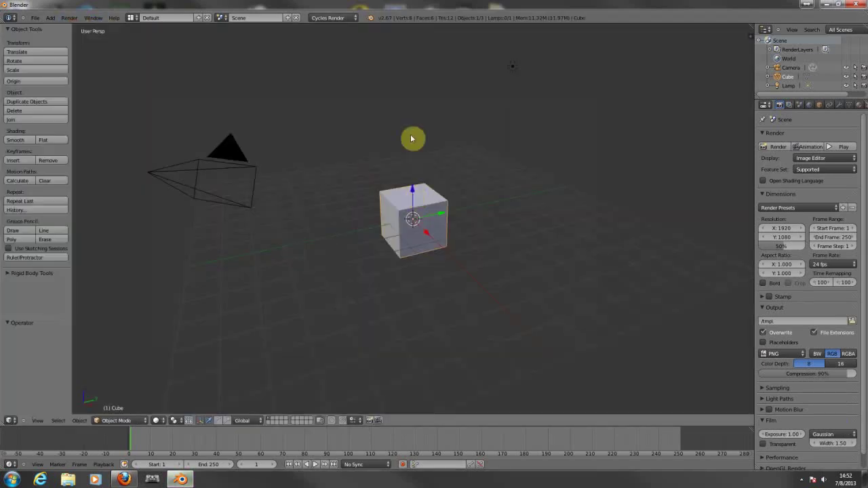
{"action": "left_click", "coordinate": [347, 18]}
{"action": "left_click", "coordinate": [331, 27]}
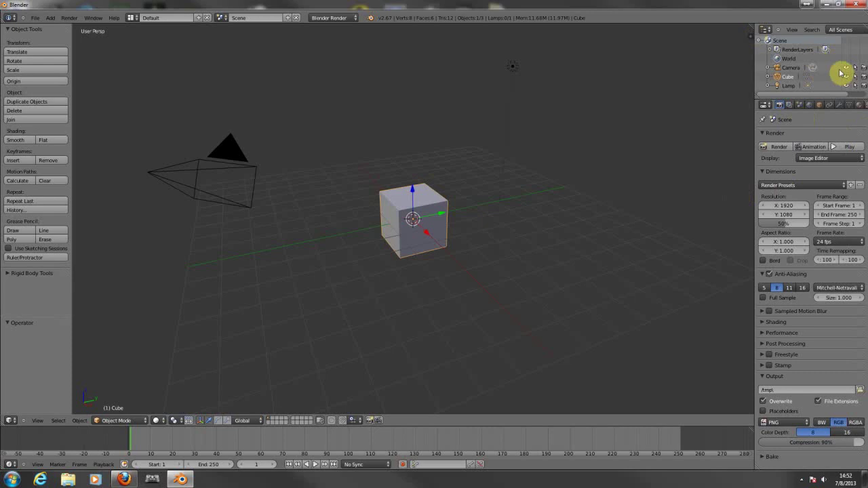
Step: Look through the Scene, World and Object property tabs
{"action": "left_click", "coordinate": [800, 105]}
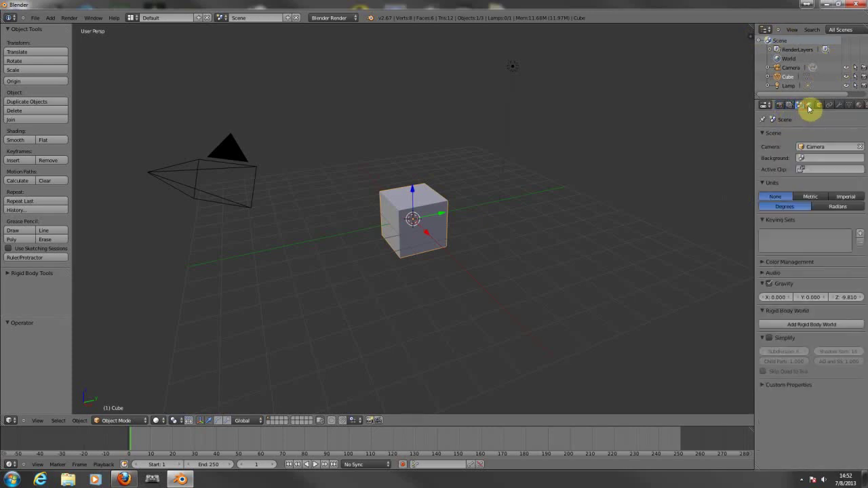
{"action": "left_click", "coordinate": [809, 105]}
{"action": "left_click", "coordinate": [819, 105]}
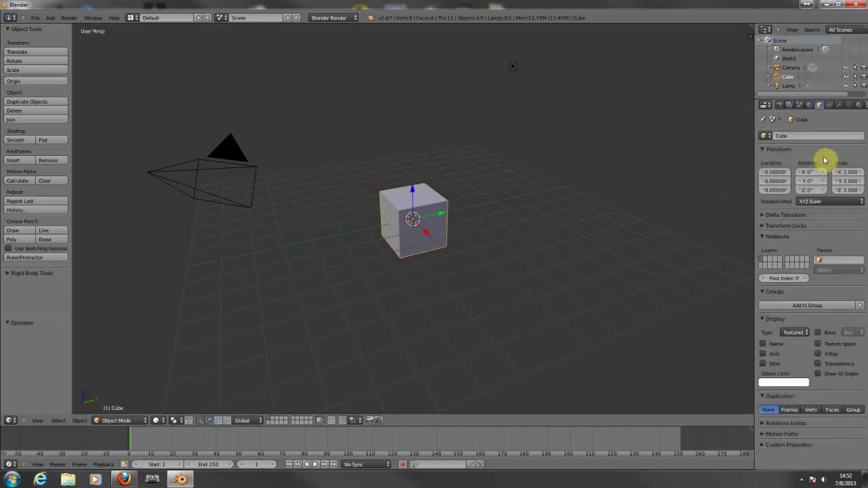
Step: Rename the object to MyCube1 and show its material settings in a wider Properties editor
{"action": "left_click", "coordinate": [792, 135]}
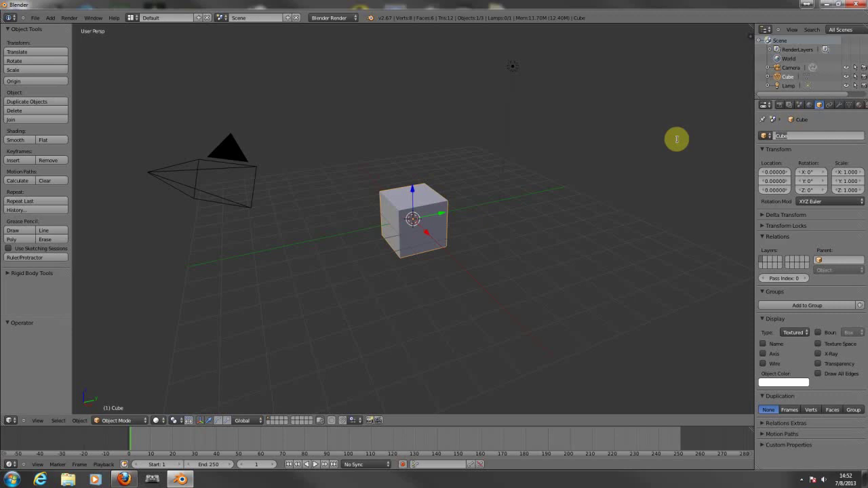
{"action": "type", "text": "MyCube1"}
{"action": "key", "text": "Return"}
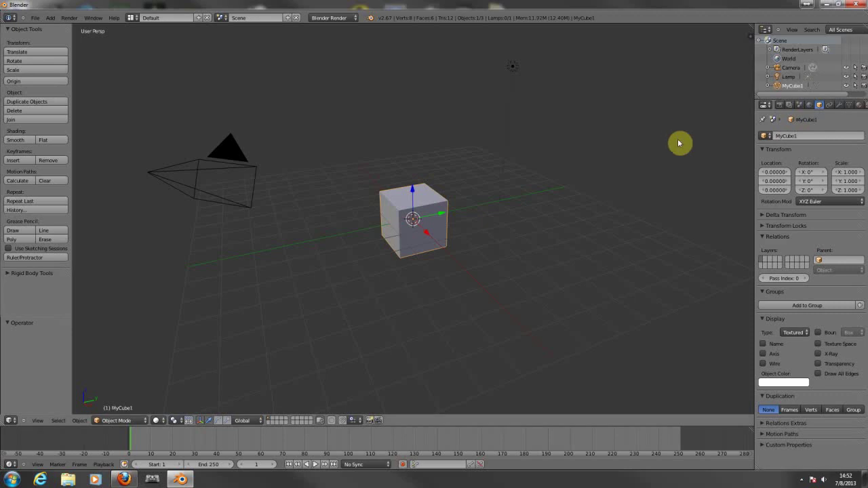
{"action": "left_click", "coordinate": [856, 106]}
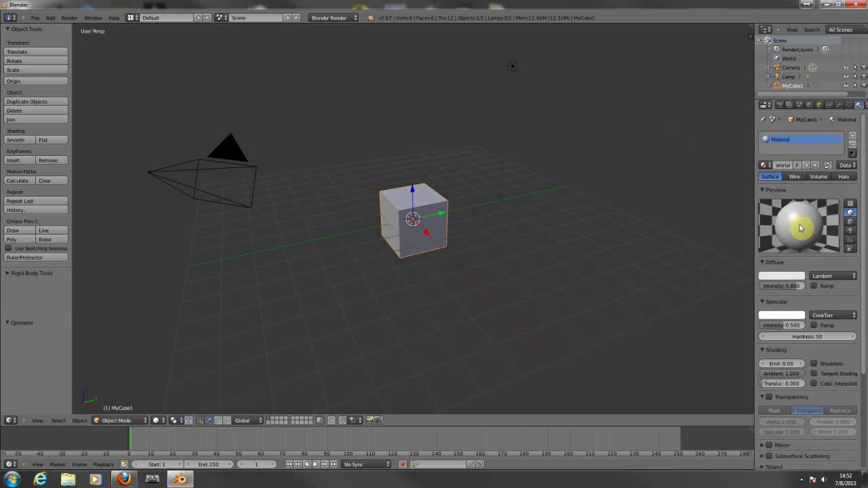
{"action": "left_click_drag", "start_coordinate": [754, 195], "coordinate": [718, 190]}
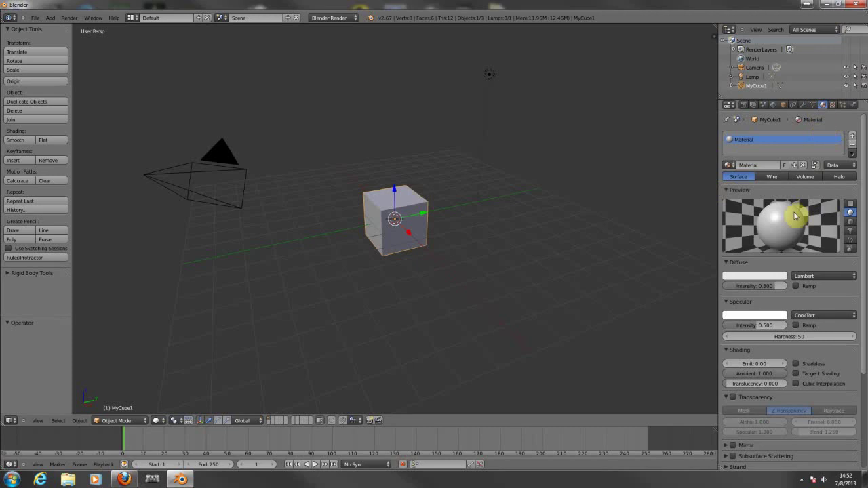
Step: Show MyCube1's texture settings, jump to frame 26, and set the 3D cursor below the cube
{"action": "left_click", "coordinate": [833, 104]}
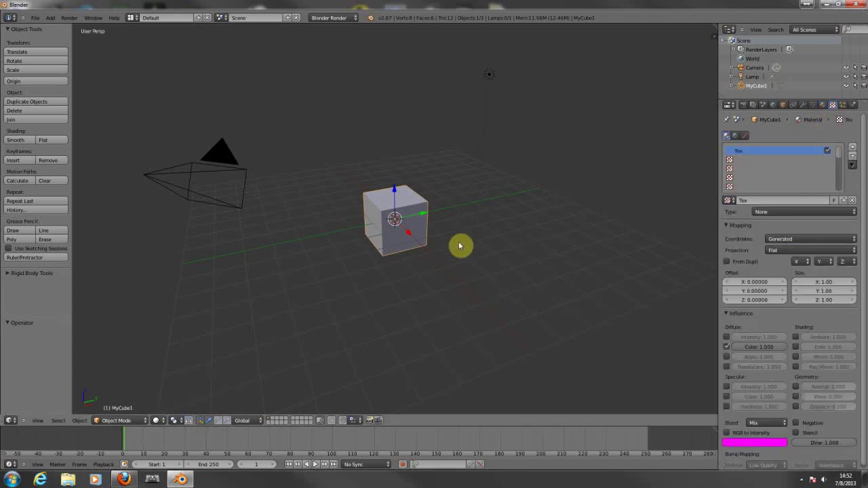
{"action": "left_click", "coordinate": [493, 114]}
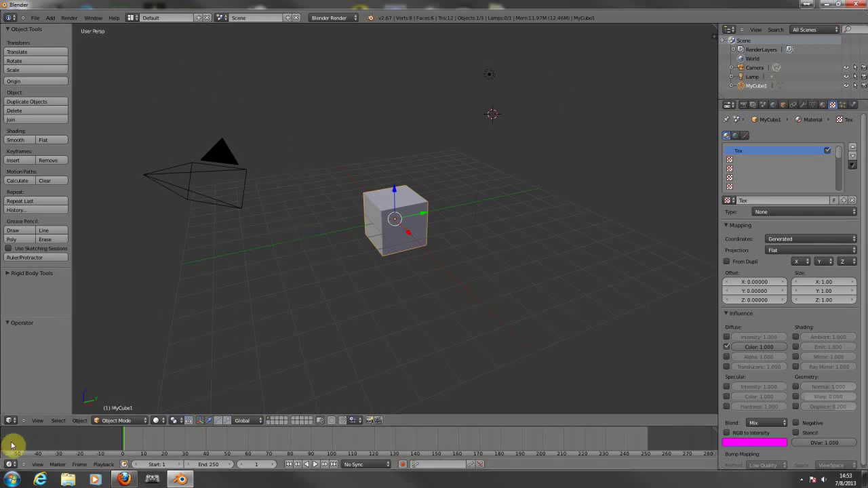
{"action": "left_click", "coordinate": [177, 443]}
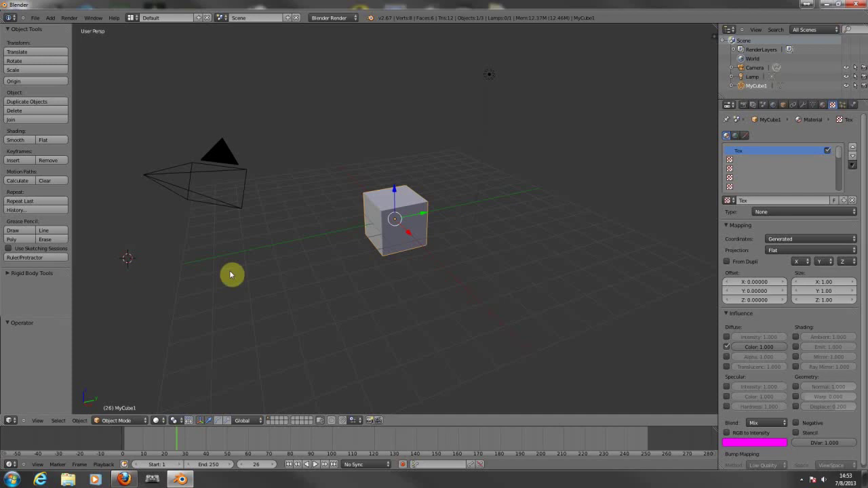
{"action": "left_click", "coordinate": [395, 295]}
{"action": "key", "text": "space"}
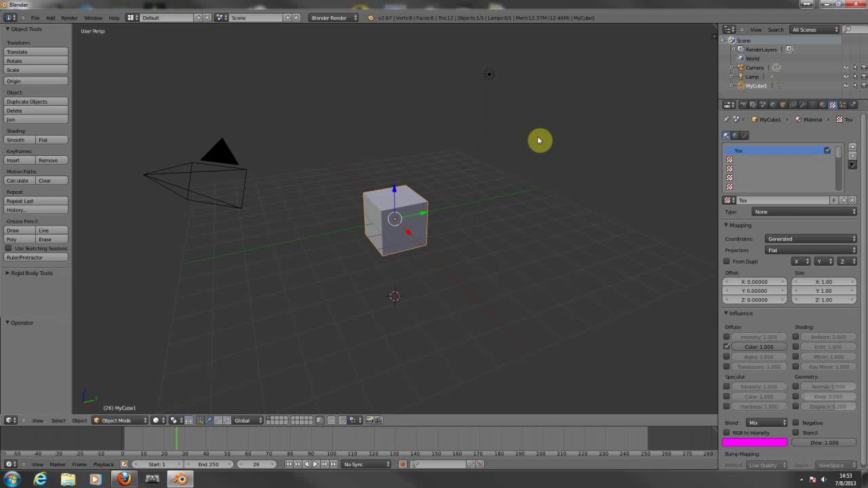
Step: Split the viewport into four views and zoom within the panes
{"action": "key", "text": "ctrl+alt+q"}
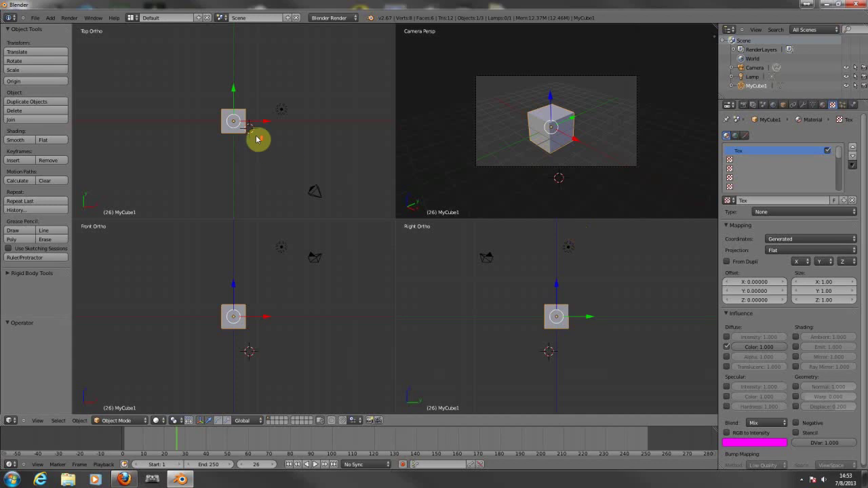
{"action": "scroll", "coordinate": [258, 140], "scroll_direction": "up", "scroll_amount": 2}
{"action": "scroll", "coordinate": [281, 233], "scroll_direction": "up", "scroll_amount": 4}
{"action": "scroll", "coordinate": [200, 97], "scroll_direction": "up", "scroll_amount": 3}
{"action": "scroll", "coordinate": [595, 288], "scroll_direction": "down", "scroll_amount": 2}
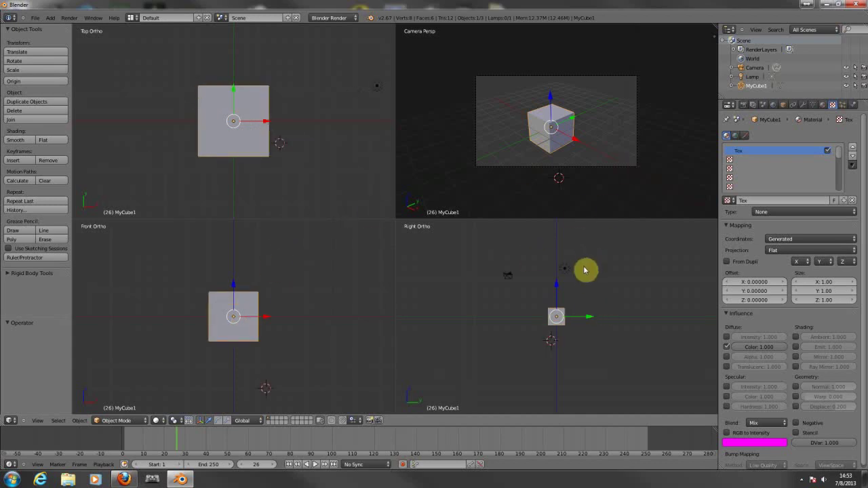
{"action": "scroll", "coordinate": [579, 305], "scroll_direction": "up", "scroll_amount": 5}
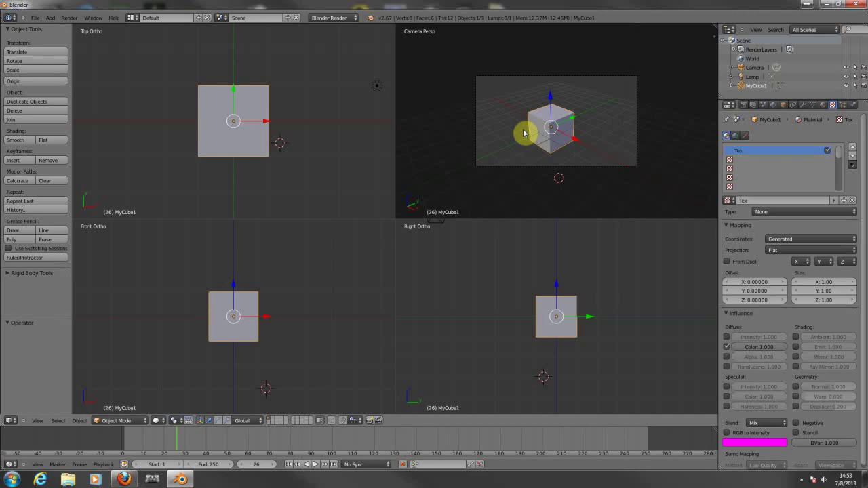
Step: Return to a single full view, switch to top view, and orbit to a tilted angle
{"action": "key", "text": "ctrl+alt+q"}
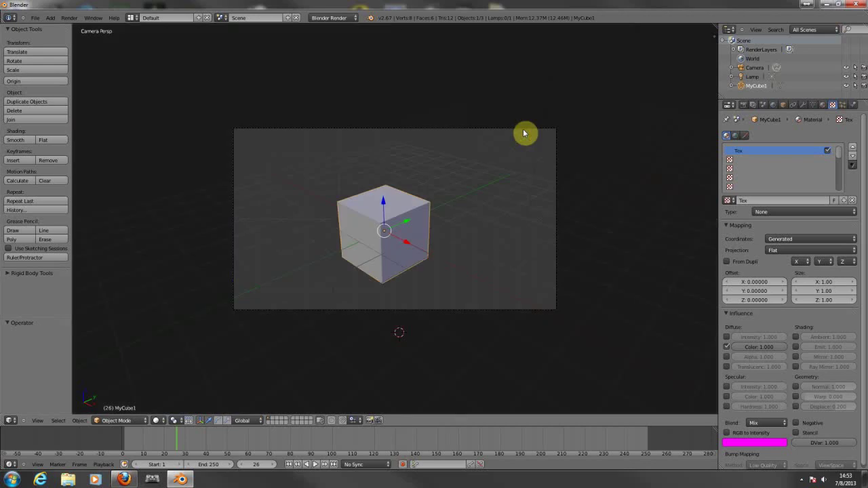
{"action": "key", "text": "KP_7"}
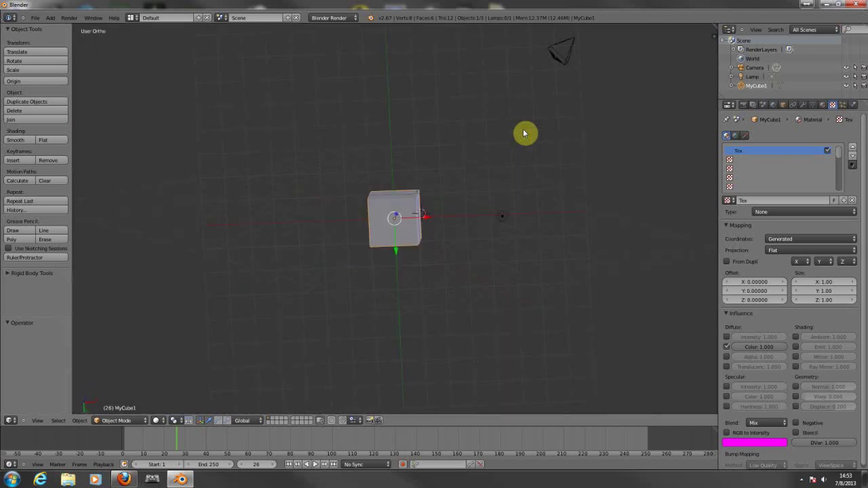
{"action": "middle_click_drag", "start_coordinate": [491, 128], "coordinate": [447, 258]}
{"action": "middle_click_drag", "start_coordinate": [493, 219], "coordinate": [229, 165]}
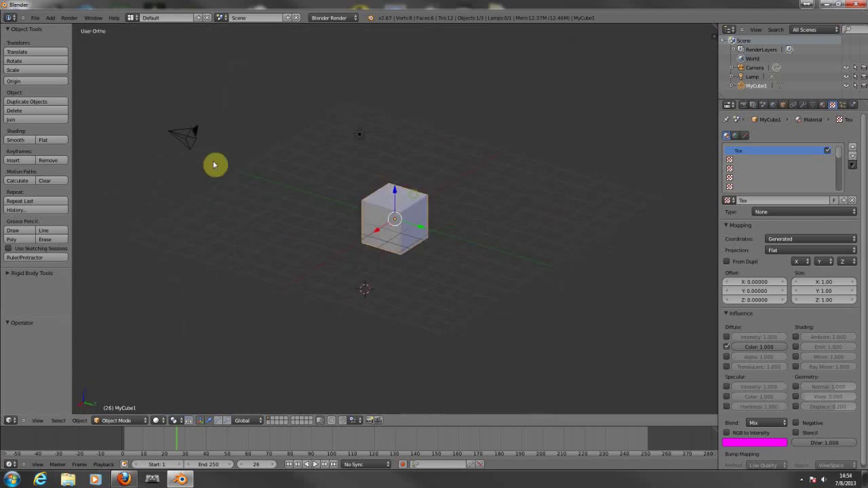
Step: Select the camera, set the 3D cursor near it, and look through the camera and back
{"action": "right_click", "coordinate": [194, 134]}
{"action": "left_click", "coordinate": [212, 107]}
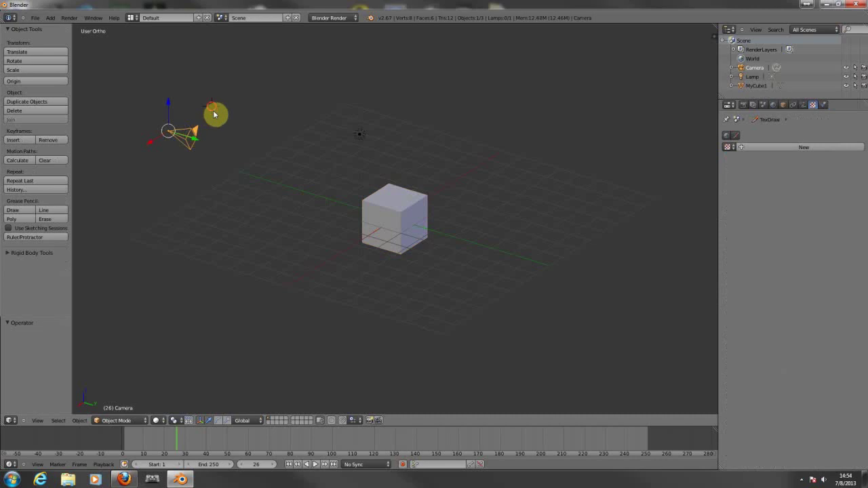
{"action": "left_click", "coordinate": [208, 120]}
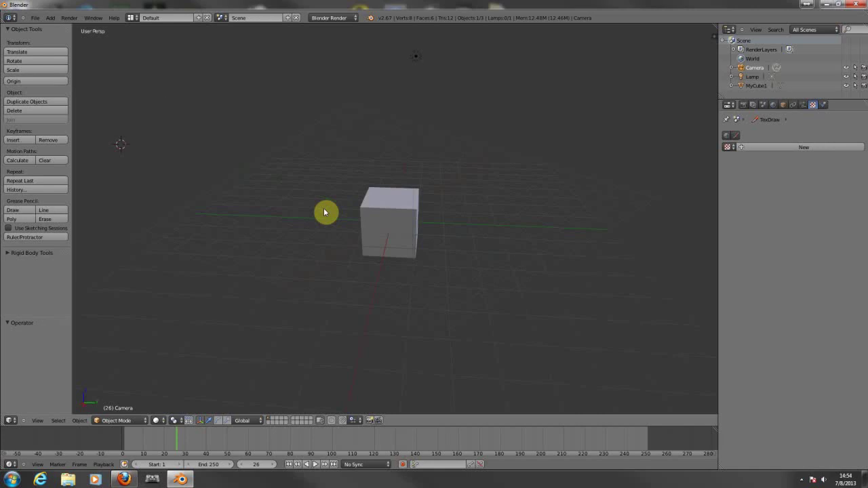
{"action": "key", "text": "KP_0"}
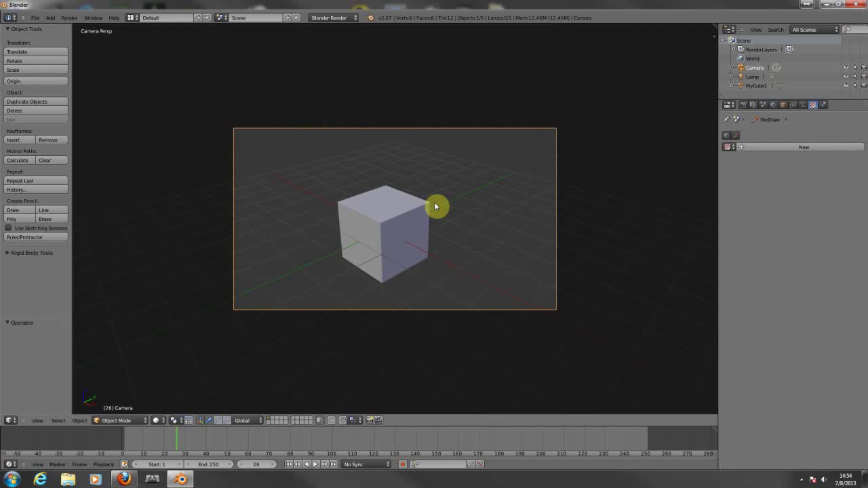
{"action": "key", "text": "KP_0"}
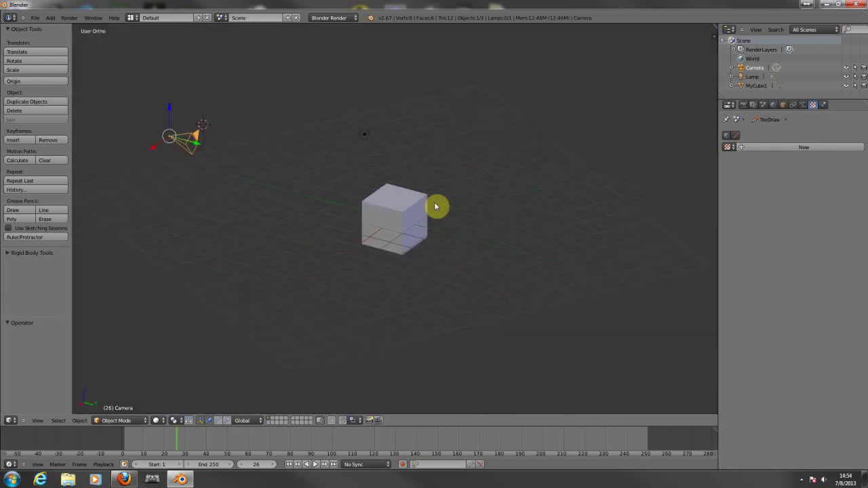
{"action": "middle_click_drag", "start_coordinate": [436, 206], "coordinate": [461, 136]}
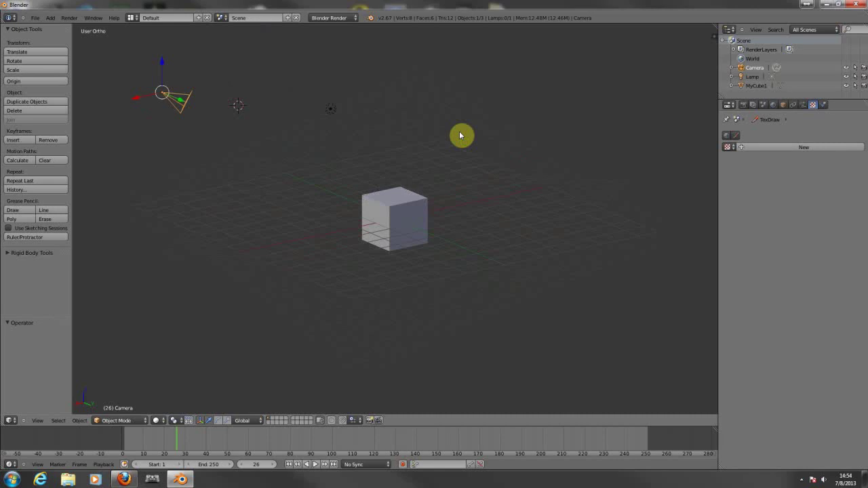
Step: Check the top, front, right and camera quad split, then view through the camera again
{"action": "key", "text": "ctrl+alt+q"}
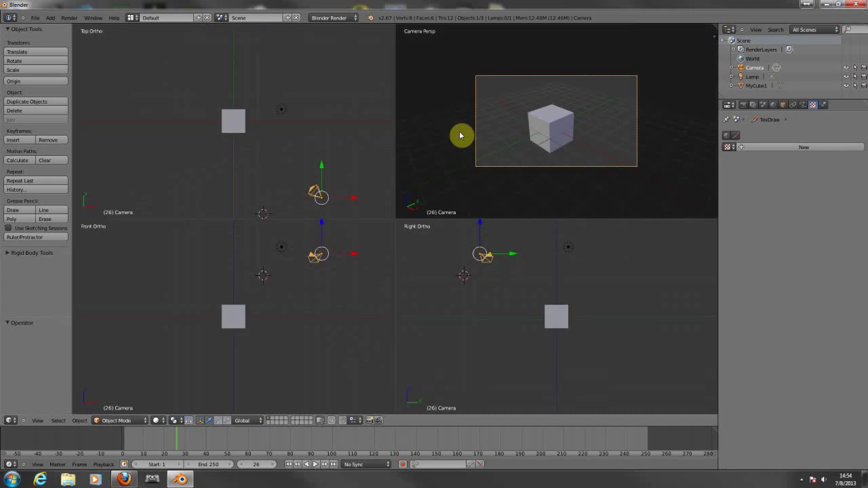
{"action": "key", "text": "ctrl+alt+q"}
{"action": "key", "text": "KP_0"}
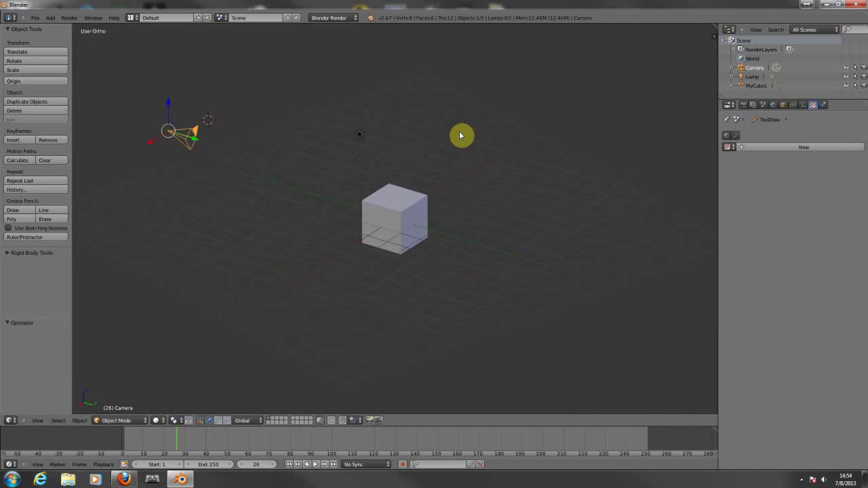
{"action": "key", "text": "KP_0"}
{"action": "key", "text": "KP_0"}
{"action": "key", "text": "KP_0"}
{"action": "key", "text": "KP_0"}
{"action": "middle_click_drag", "start_coordinate": [461, 135], "coordinate": [489, 133]}
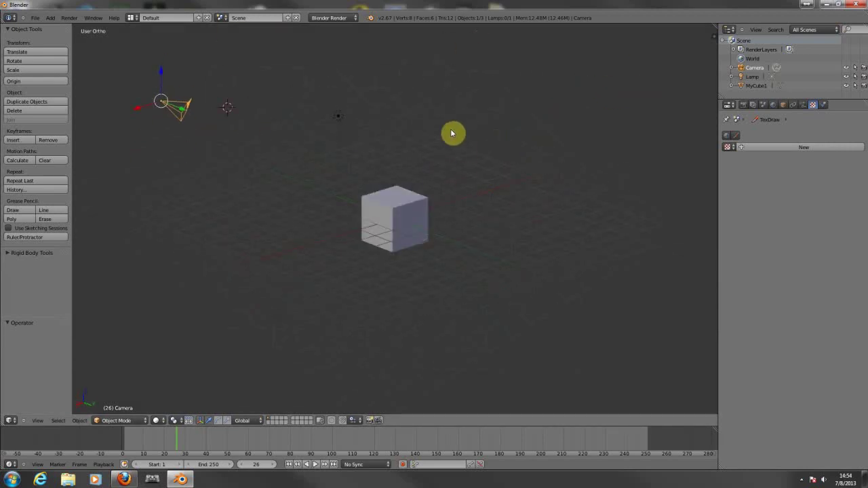
{"action": "middle_click_drag", "start_coordinate": [408, 142], "coordinate": [422, 163]}
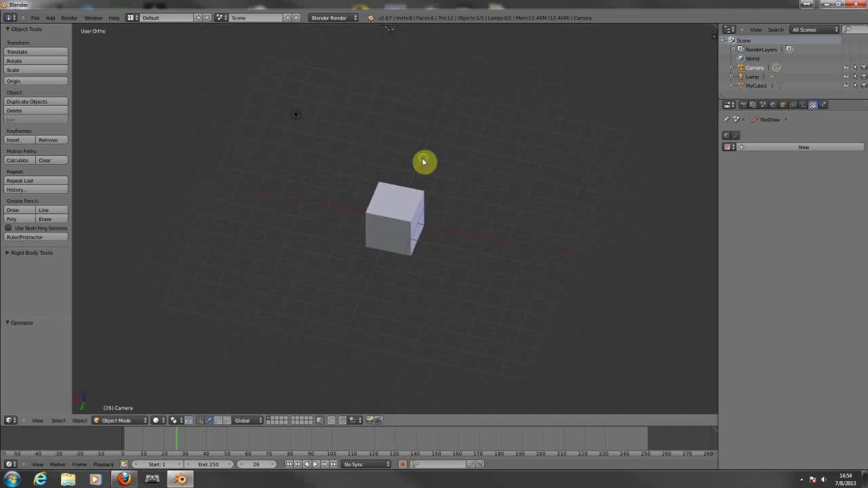
Step: Orbit over the cube, zoom and pan so the cube, camera and lamp are framed
{"action": "middle_click_drag", "start_coordinate": [483, 172], "coordinate": [460, 138]}
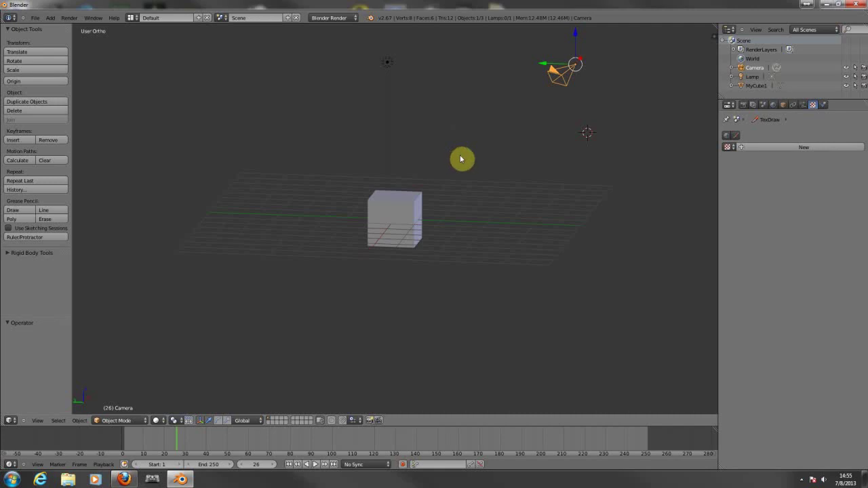
{"action": "scroll", "coordinate": [461, 159], "scroll_direction": "up", "scroll_amount": 6}
{"action": "scroll", "coordinate": [447, 161], "scroll_direction": "down", "scroll_amount": 3}
{"action": "scroll", "coordinate": [446, 163], "scroll_direction": "up", "scroll_amount": 2}
{"action": "scroll", "coordinate": [446, 163], "scroll_direction": "down", "scroll_amount": 10}
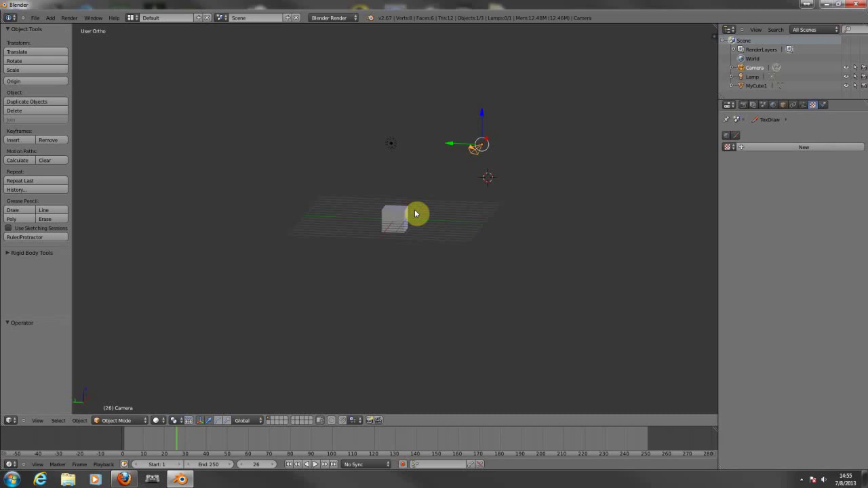
{"action": "middle_click_drag", "start_coordinate": [416, 214], "coordinate": [447, 210], "text": "ctrl"}
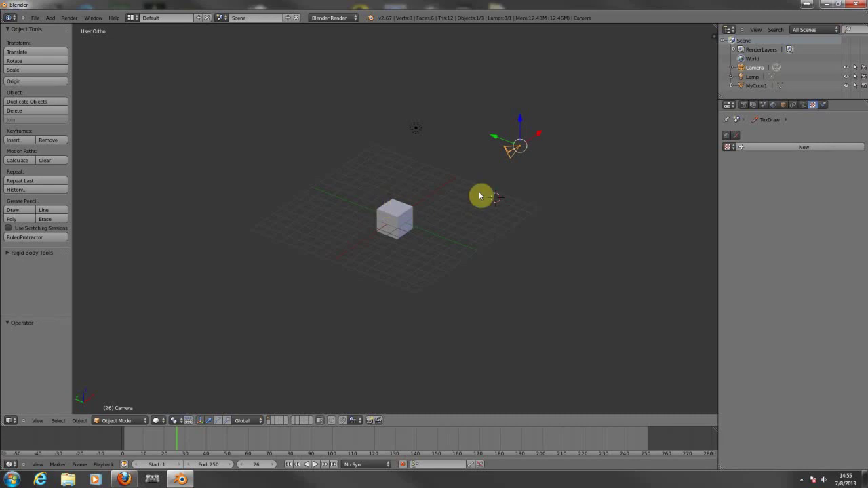
{"action": "middle_click_drag", "start_coordinate": [479, 195], "coordinate": [474, 172], "text": "shift"}
{"action": "scroll", "coordinate": [424, 210], "scroll_direction": "up", "scroll_amount": 7}
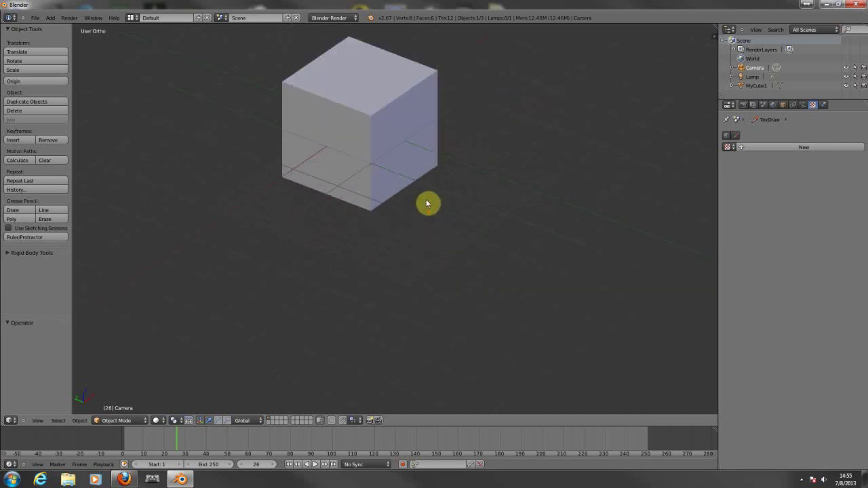
{"action": "scroll", "coordinate": [429, 107], "scroll_direction": "down", "scroll_amount": 3}
Step: Orbit down to a side view, place the 3D cursor above the cube, and select MyCube1
{"action": "middle_click_drag", "start_coordinate": [452, 121], "coordinate": [459, 260]}
{"action": "scroll", "coordinate": [457, 140], "scroll_direction": "down", "scroll_amount": 5}
{"action": "scroll", "coordinate": [447, 100], "scroll_direction": "up", "scroll_amount": 6}
{"action": "scroll", "coordinate": [523, 243], "scroll_direction": "down", "scroll_amount": 2}
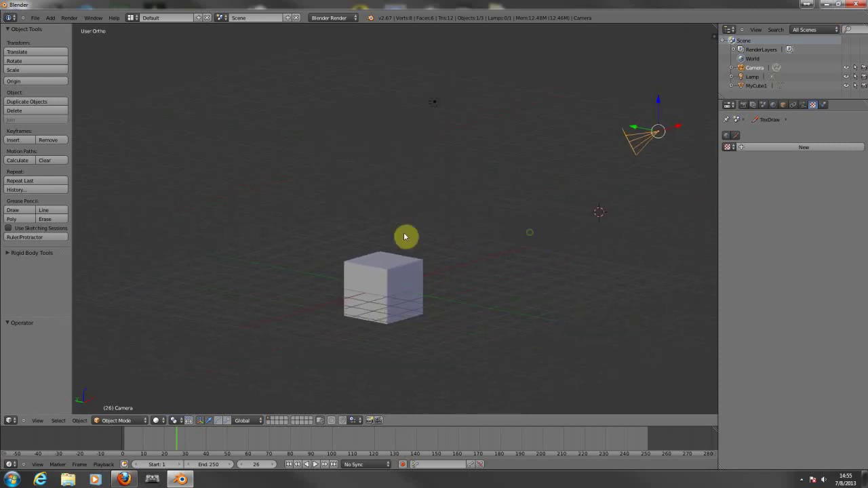
{"action": "middle_click_drag", "start_coordinate": [520, 237], "coordinate": [341, 238]}
{"action": "left_click", "coordinate": [433, 163]}
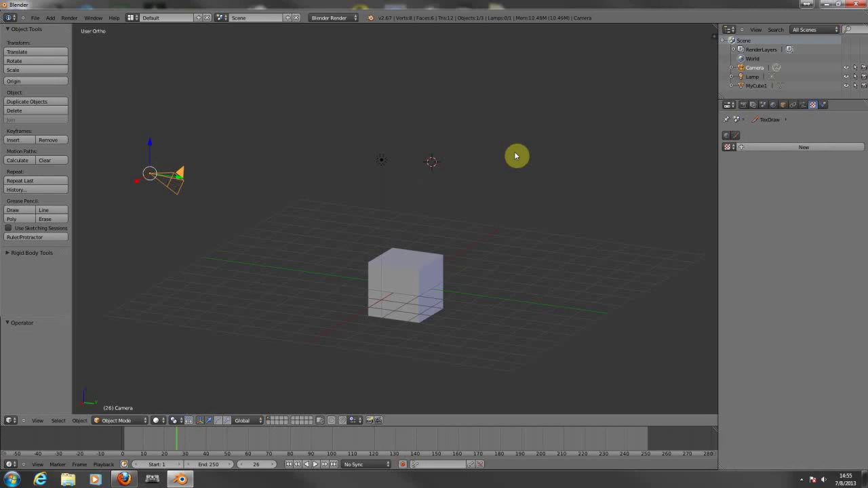
{"action": "right_click", "coordinate": [404, 276]}
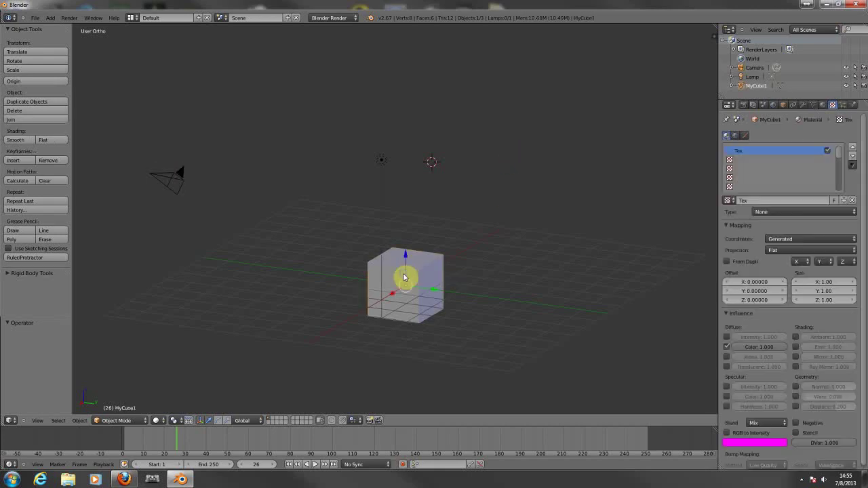
Step: Set the 3D cursor at the cube's centre and lift MyCube1 along Z to 1.345
{"action": "left_click", "coordinate": [436, 127]}
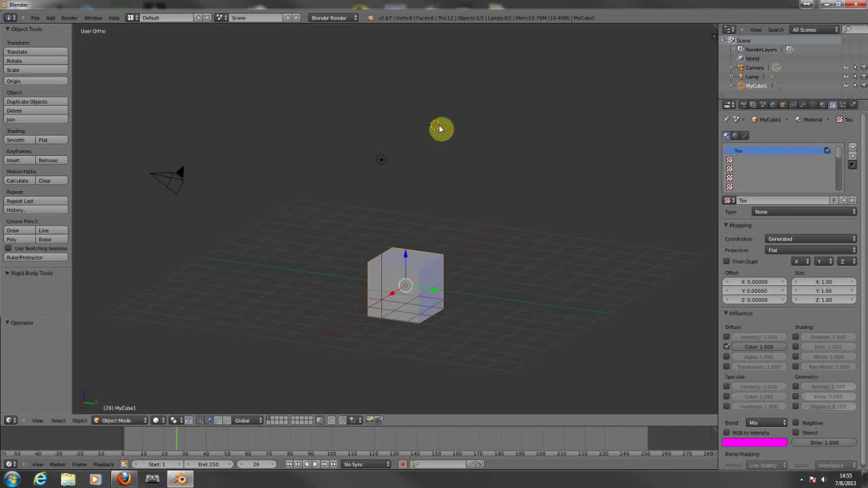
{"action": "key", "text": "a"}
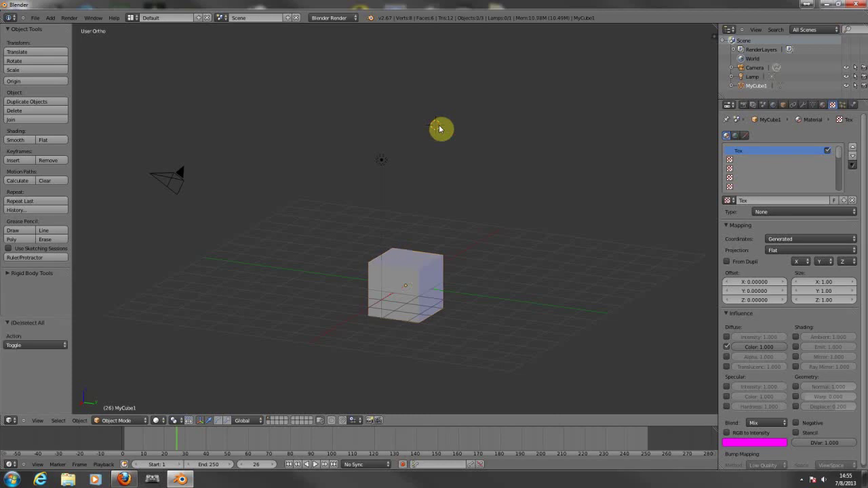
{"action": "left_click", "coordinate": [405, 274]}
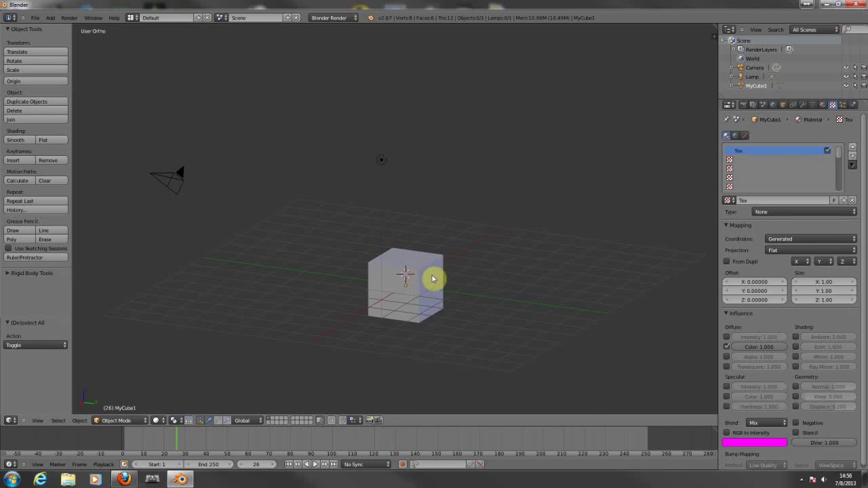
{"action": "right_click", "coordinate": [407, 275]}
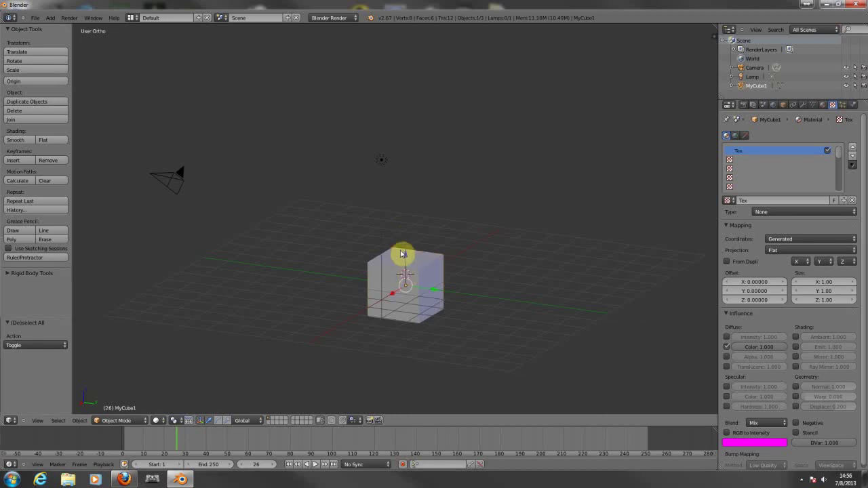
{"action": "left_click_drag", "start_coordinate": [405, 256], "coordinate": [403, 222]}
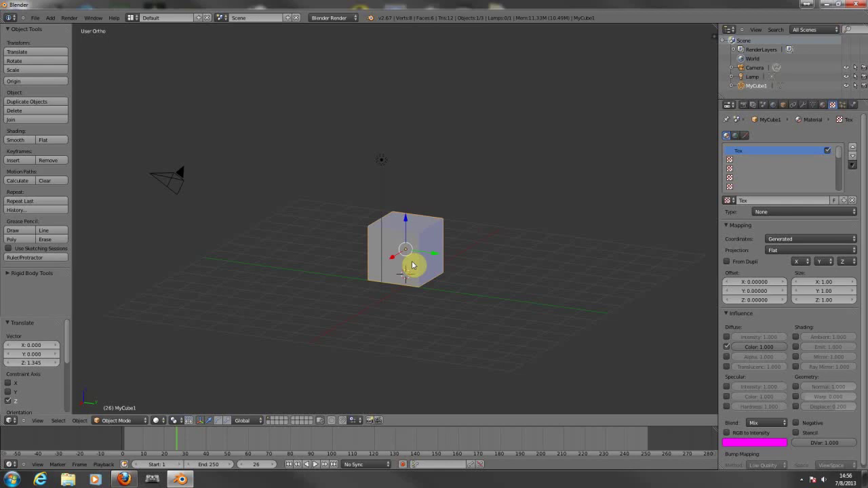
Step: Deselect, orbit to view the raised cube, and bring up the Add menu
{"action": "key", "text": "a"}
{"action": "middle_click_drag", "start_coordinate": [482, 246], "coordinate": [378, 247]}
{"action": "right_click", "coordinate": [396, 244]}
{"action": "key", "text": "a"}
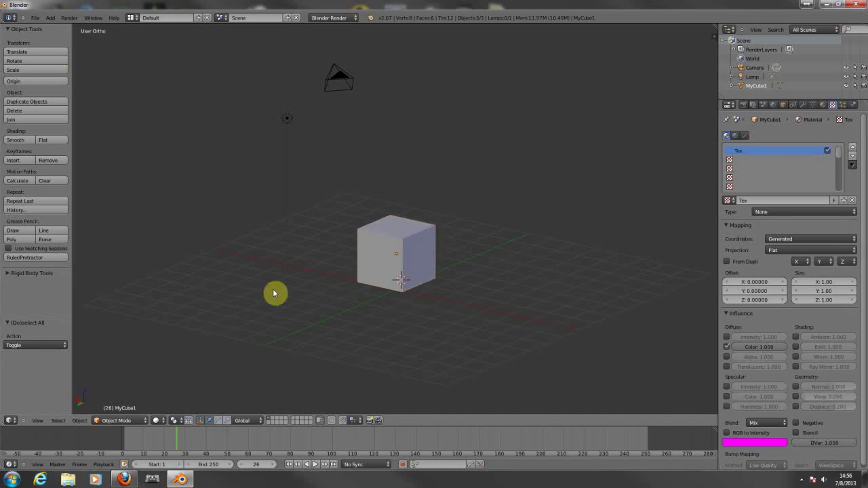
{"action": "key", "text": "shift+a"}
{"action": "mouse_move", "coordinate": [279, 290]}
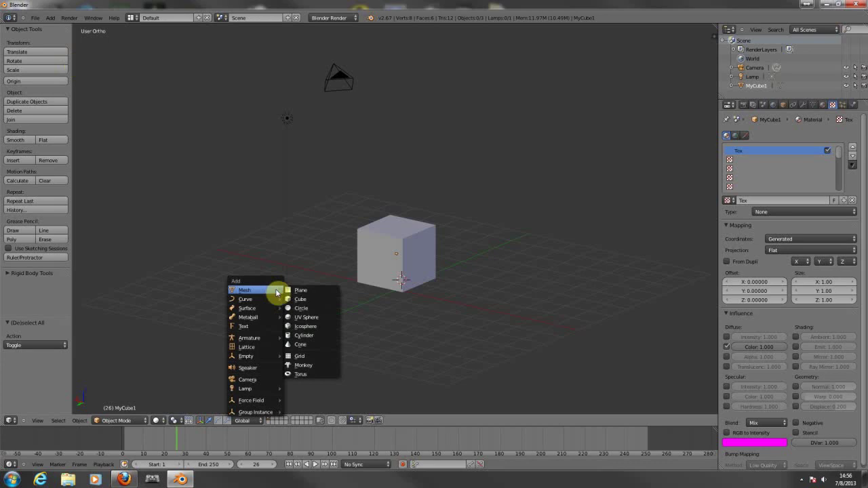
Step: Add an icosphere and raise it straight up to Z 2.216
{"action": "left_click", "coordinate": [305, 327]}
{"action": "key", "text": "g"}
{"action": "key", "text": "x"}
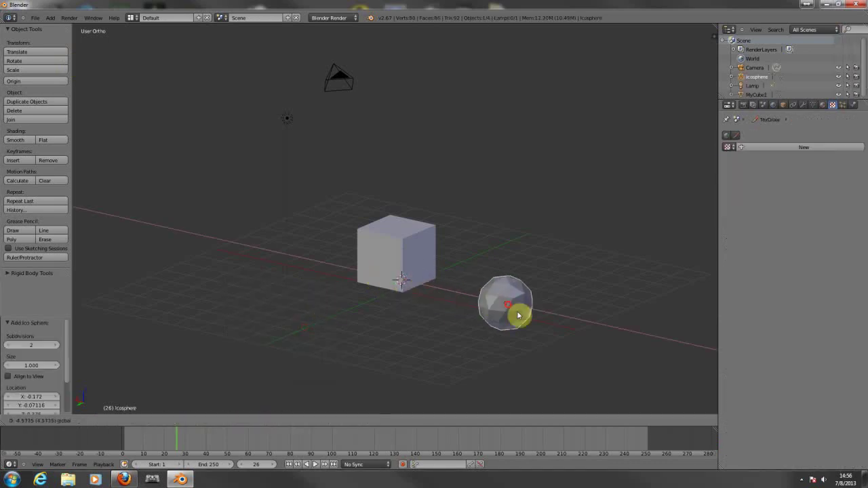
{"action": "key", "text": "z"}
{"action": "left_click", "coordinate": [535, 224]}
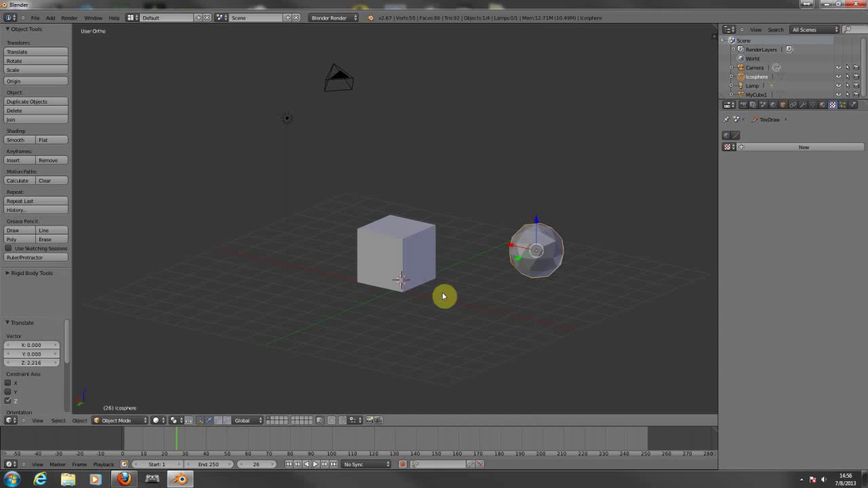
{"action": "key", "text": "a"}
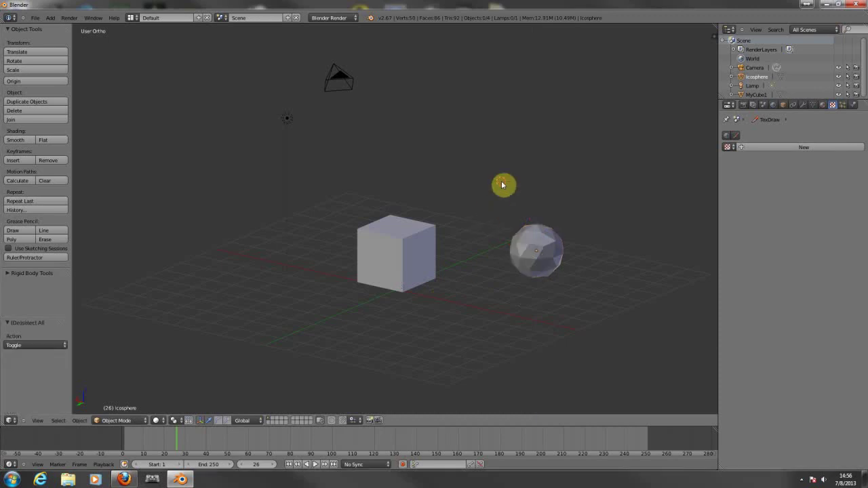
{"action": "middle_click_drag", "start_coordinate": [515, 189], "coordinate": [546, 191]}
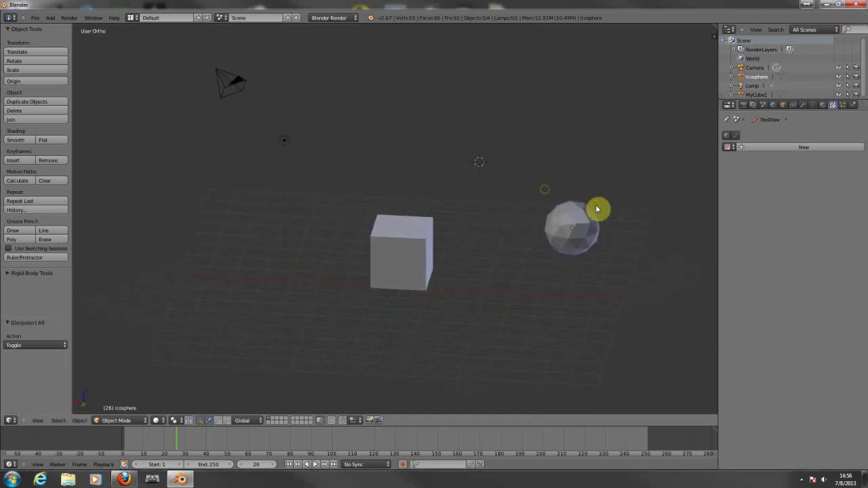
Step: Select the icosphere and MyCube1 together and start moving them vertically
{"action": "right_click", "coordinate": [576, 235]}
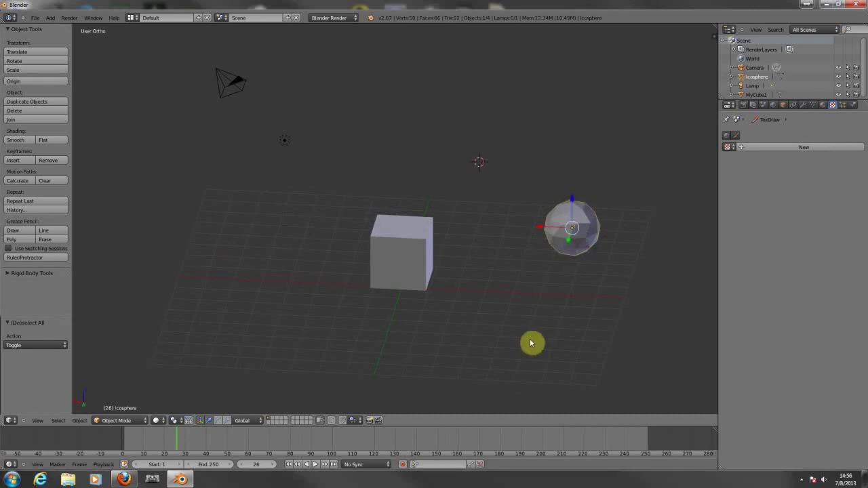
{"action": "right_click", "coordinate": [407, 257], "text": "shift"}
{"action": "middle_click_drag", "start_coordinate": [533, 285], "coordinate": [328, 228]}
{"action": "left_click_drag", "start_coordinate": [328, 228], "coordinate": [384, 200]}
Step: Confirm the joint move of cube and icosphere, toggle select-all, and end with nothing selected
{"action": "left_click", "coordinate": [344, 185]}
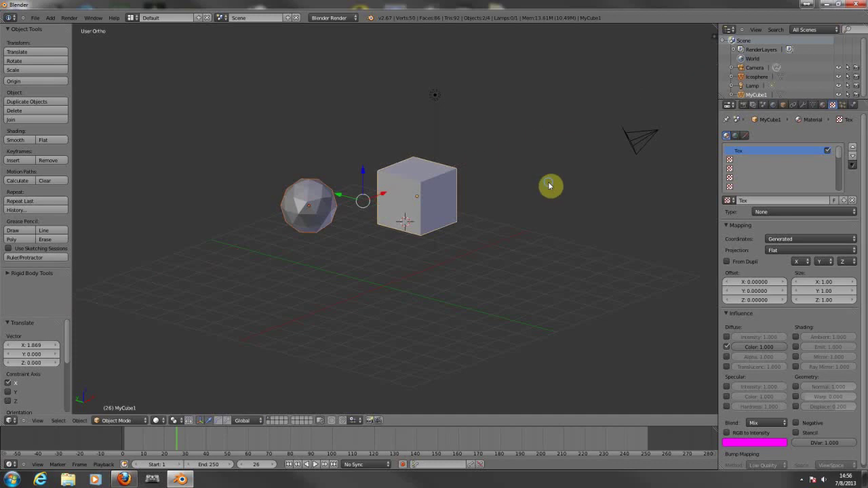
{"action": "key", "text": "a"}
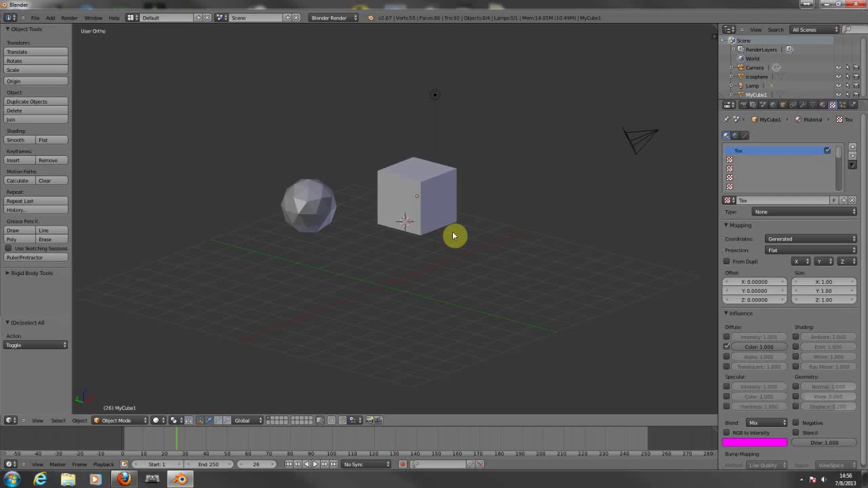
{"action": "key", "text": "a"}
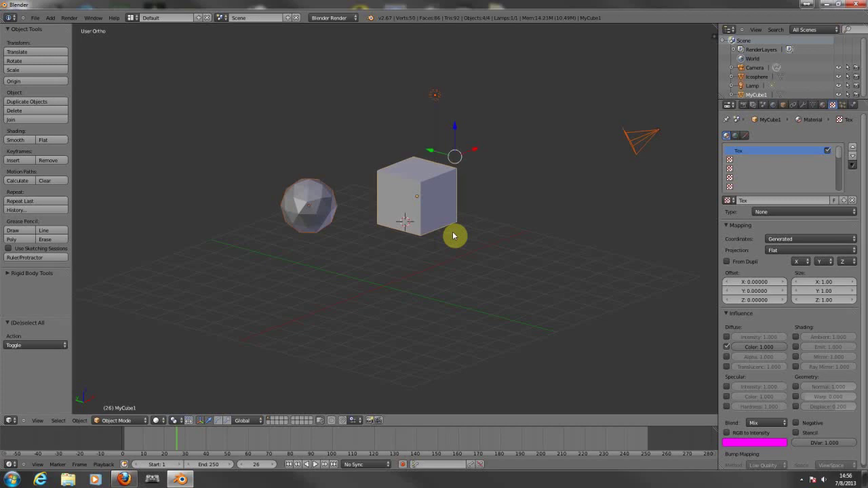
{"action": "middle_click_drag", "start_coordinate": [596, 201], "coordinate": [591, 203]}
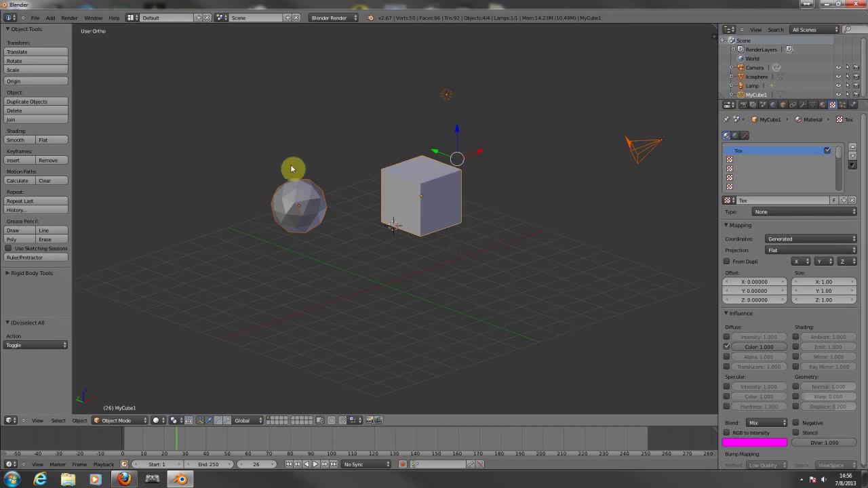
{"action": "key", "text": "a"}
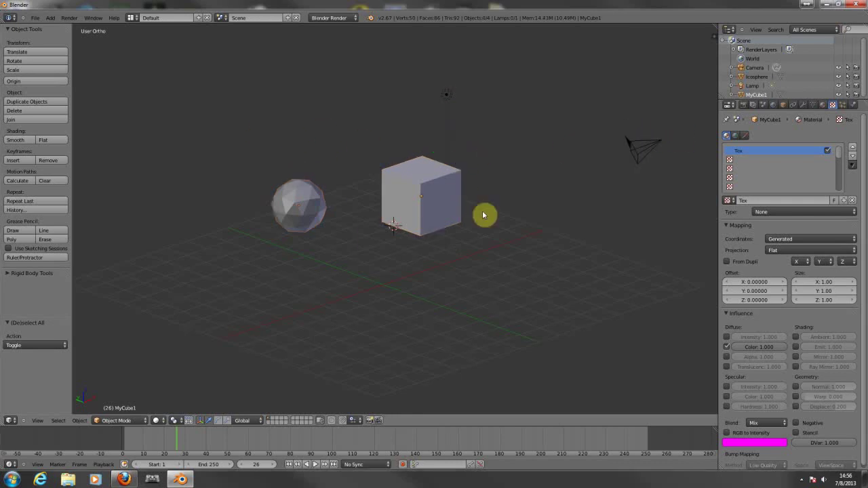
{"action": "middle_click_drag", "start_coordinate": [555, 220], "coordinate": [306, 210]}
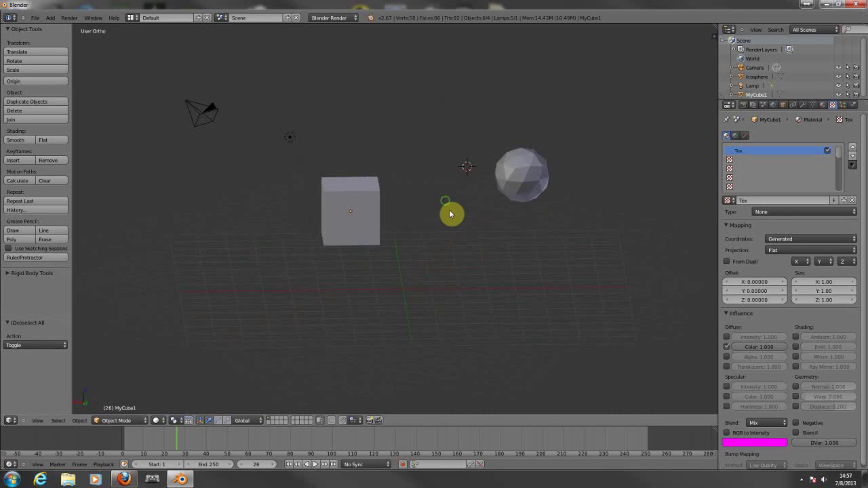
Step: Delete the icosphere
{"action": "middle_click_drag", "start_coordinate": [448, 203], "coordinate": [475, 231]}
{"action": "right_click", "coordinate": [514, 155]}
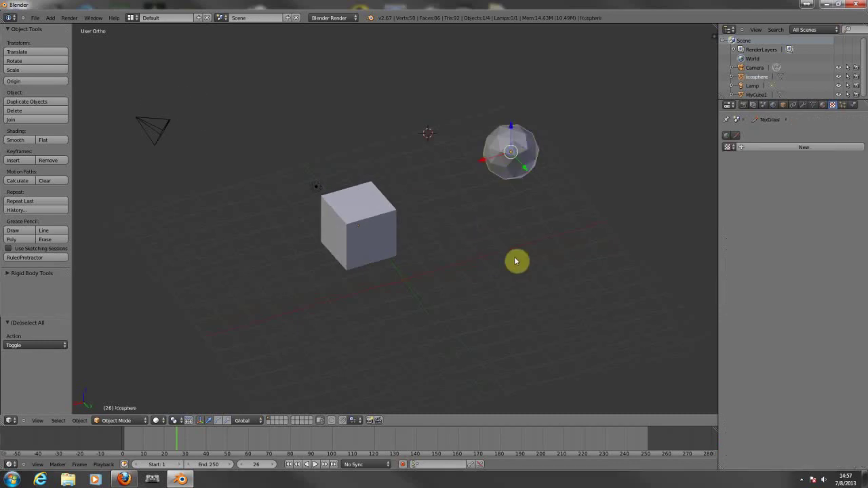
{"action": "key", "text": "x"}
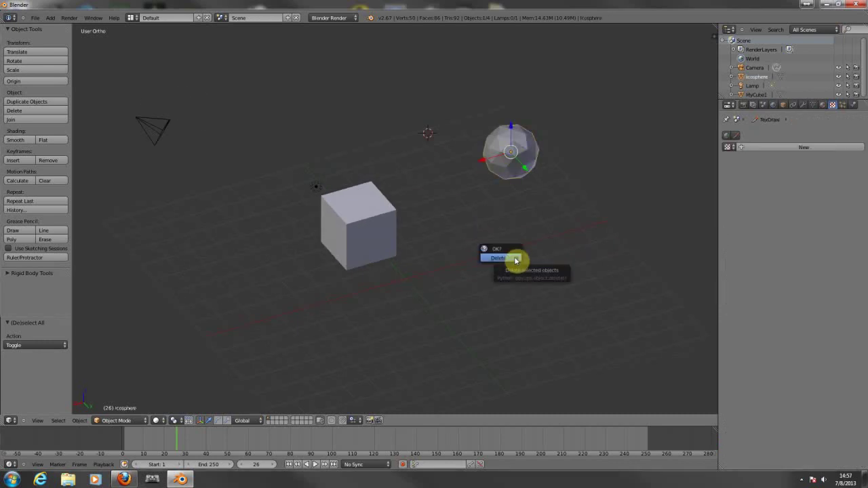
{"action": "left_click", "coordinate": [499, 259]}
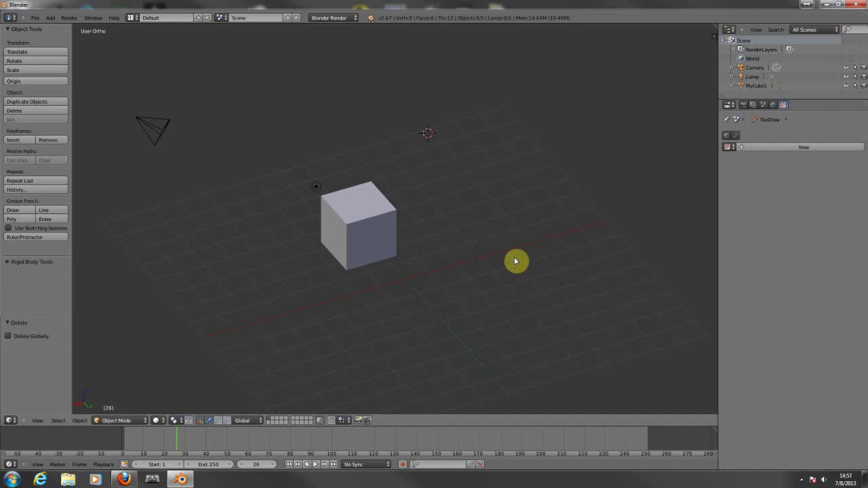
Step: Delete the camera, leaving MyCube1 and the lamp
{"action": "right_click", "coordinate": [152, 124]}
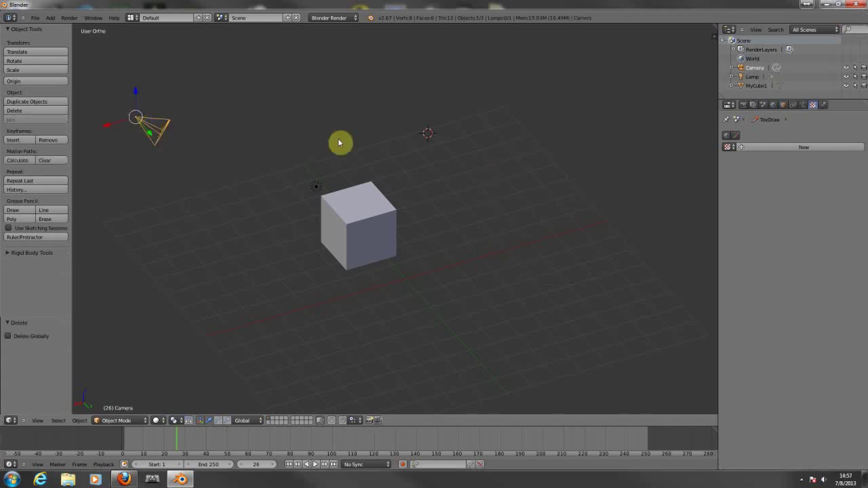
{"action": "key", "text": "x"}
{"action": "left_click", "coordinate": [339, 143]}
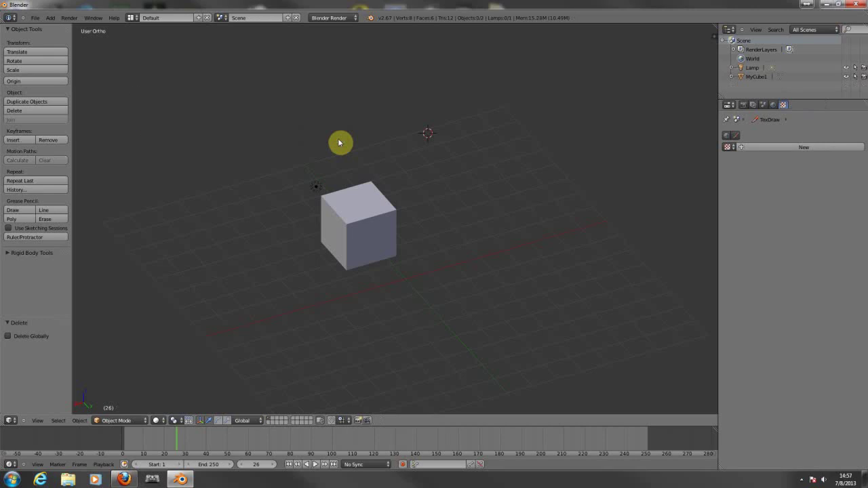
{"action": "middle_click_drag", "start_coordinate": [430, 179], "coordinate": [315, 140]}
Step: Place the 3D cursor just below the cube
{"action": "left_click", "coordinate": [208, 143]}
{"action": "middle_click_drag", "start_coordinate": [414, 245], "coordinate": [412, 223]}
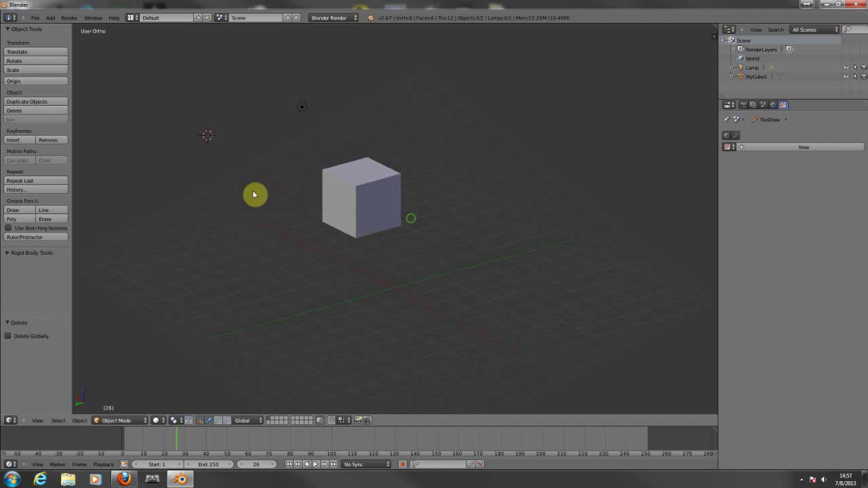
{"action": "left_click", "coordinate": [50, 18]}
{"action": "mouse_move", "coordinate": [53, 27]}
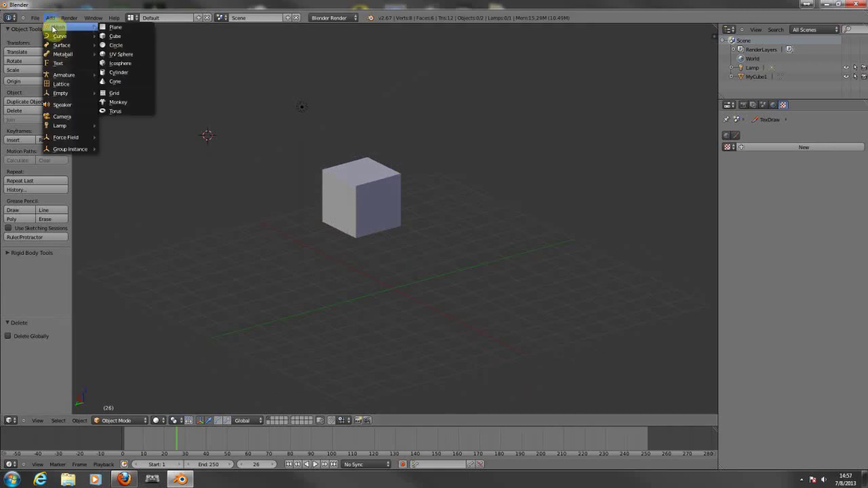
{"action": "left_click", "coordinate": [406, 316]}
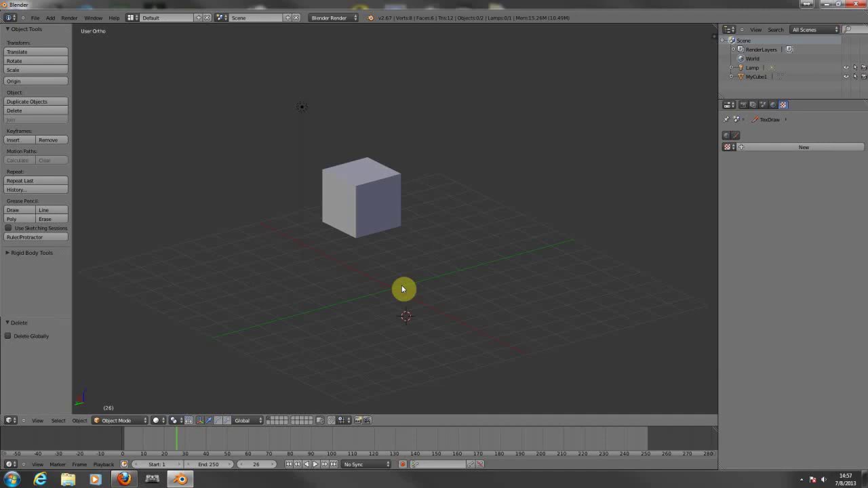
Step: Add a cone at the cursor and slide it -5.091 along Y beside the cube
{"action": "key", "text": "shift+a"}
{"action": "mouse_move", "coordinate": [402, 289]}
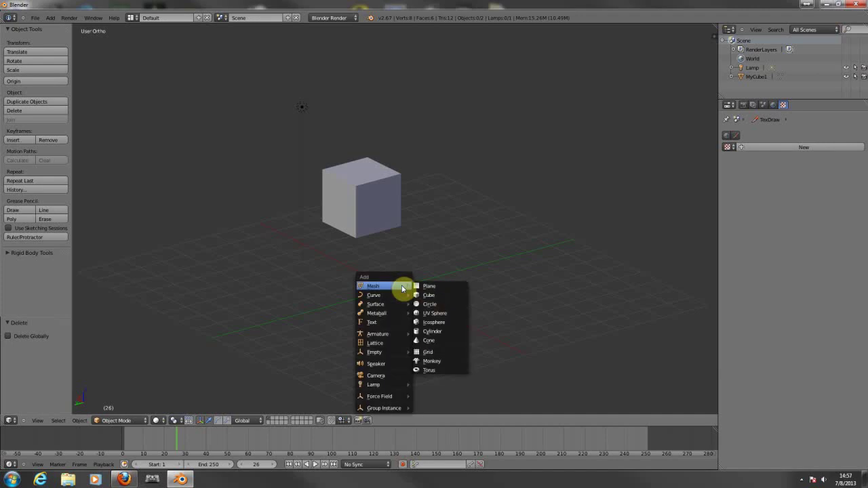
{"action": "left_click", "coordinate": [434, 342]}
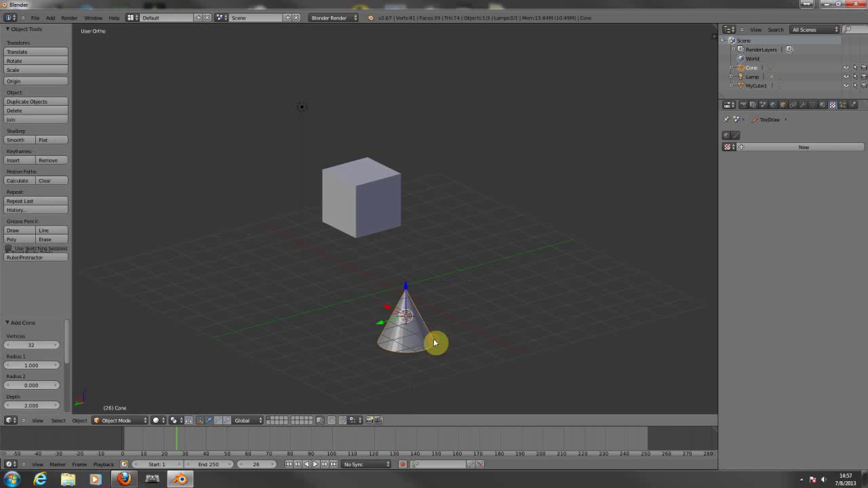
{"action": "key", "text": "g"}
{"action": "key", "text": "y"}
{"action": "left_click", "coordinate": [510, 286]}
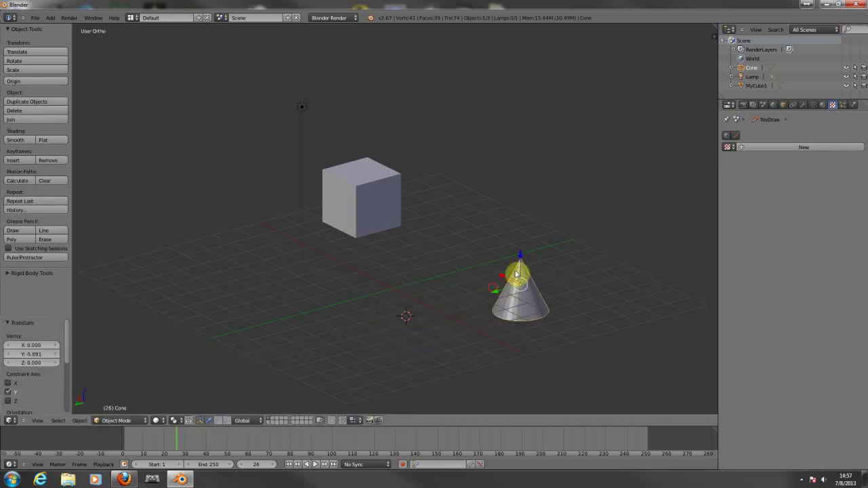
Step: Raise the cone along Z, then delete it
{"action": "key", "text": "g"}
{"action": "key", "text": "z"}
{"action": "left_click", "coordinate": [531, 166]}
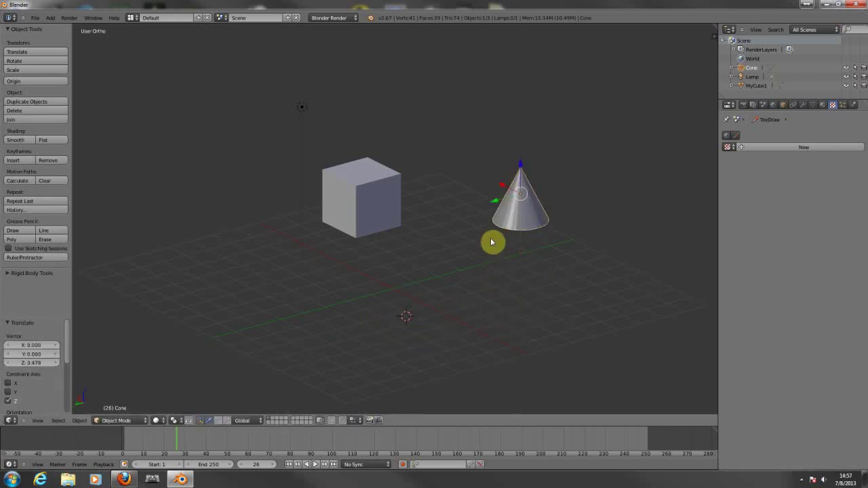
{"action": "key", "text": "x"}
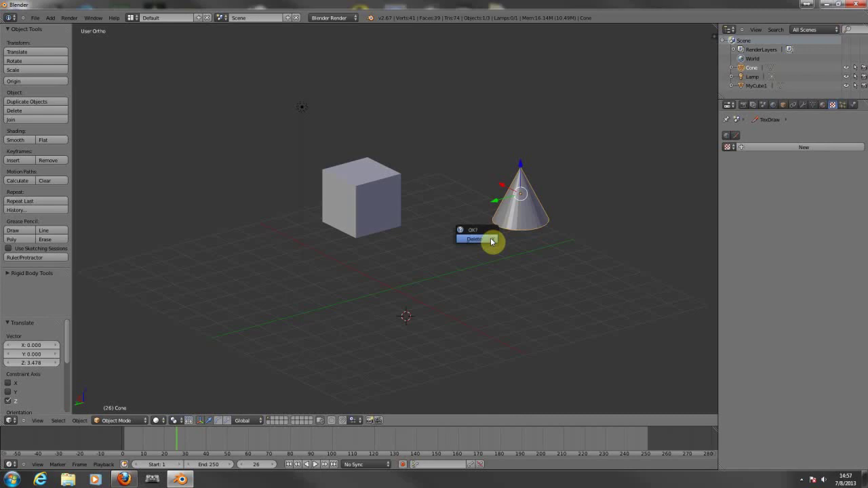
{"action": "left_click", "coordinate": [492, 241]}
Step: Select the cube and move it down and left to X -1.866 using quad view
{"action": "left_click", "coordinate": [350, 199]}
{"action": "right_click", "coordinate": [365, 193]}
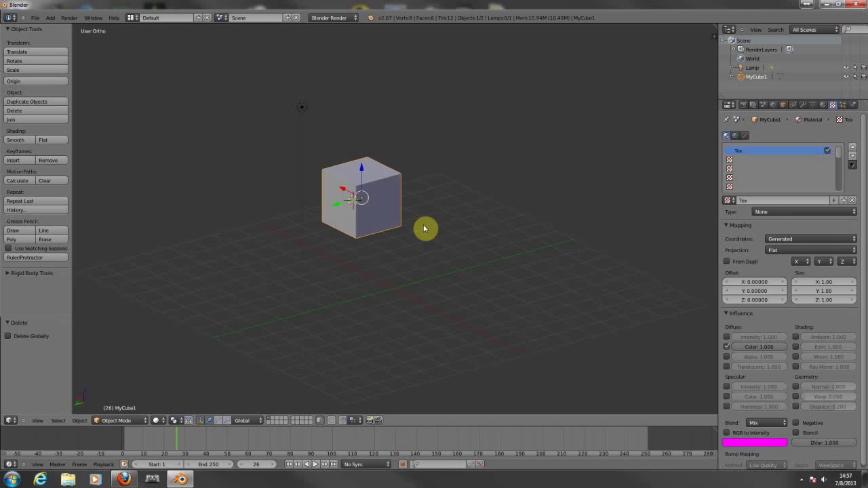
{"action": "key", "text": "ctrl+alt+q"}
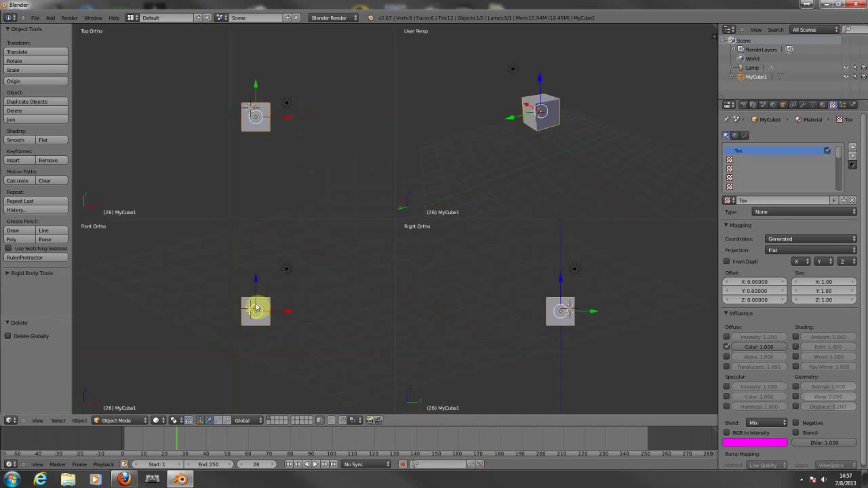
{"action": "left_click_drag", "start_coordinate": [258, 287], "coordinate": [255, 312]}
{"action": "left_click_drag", "start_coordinate": [293, 340], "coordinate": [265, 337]}
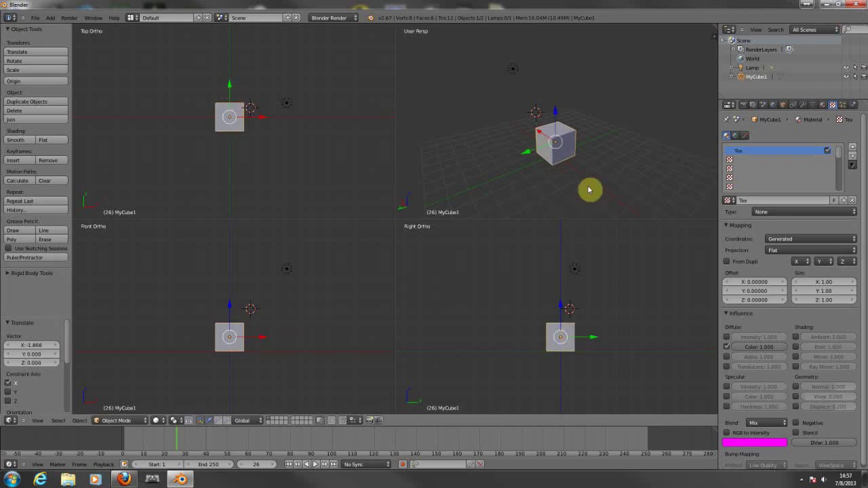
{"action": "key", "text": "ctrl+alt+q"}
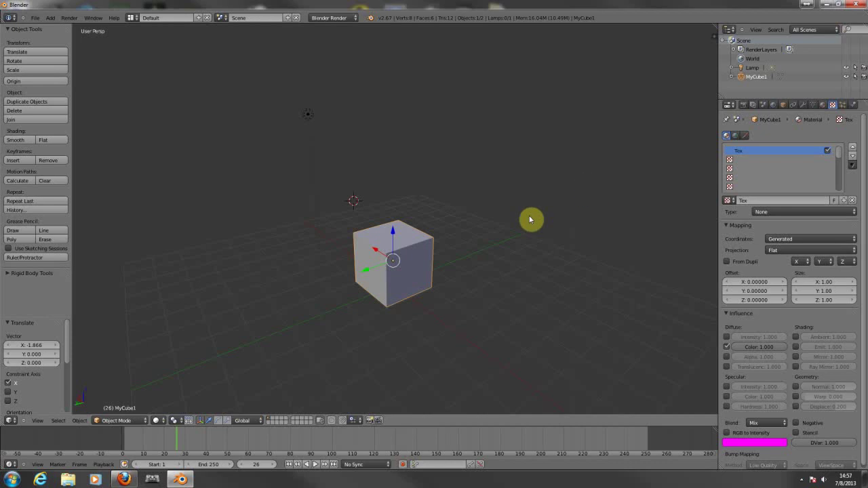
{"action": "middle_click_drag", "start_coordinate": [529, 217], "coordinate": [486, 212]}
Step: Rotate MyCube1 freely, undo the rotation back to axis-aligned, then delete the cube
{"action": "middle_click_drag", "start_coordinate": [419, 196], "coordinate": [474, 213]}
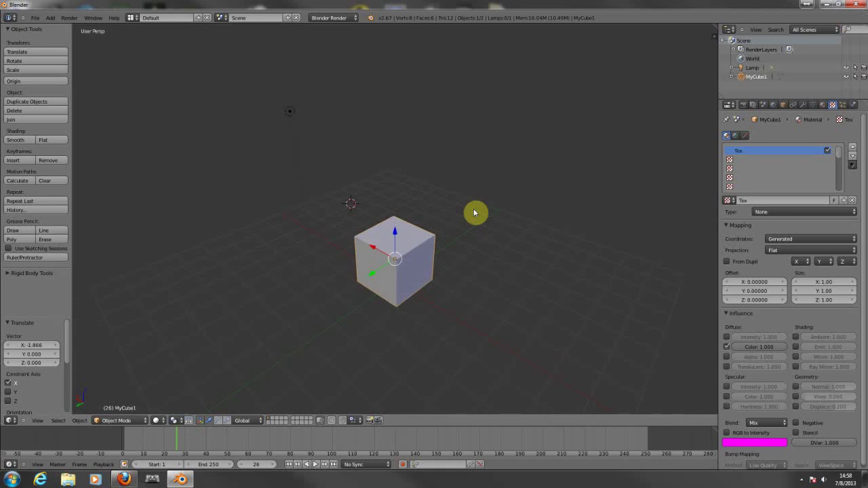
{"action": "key", "text": "r"}
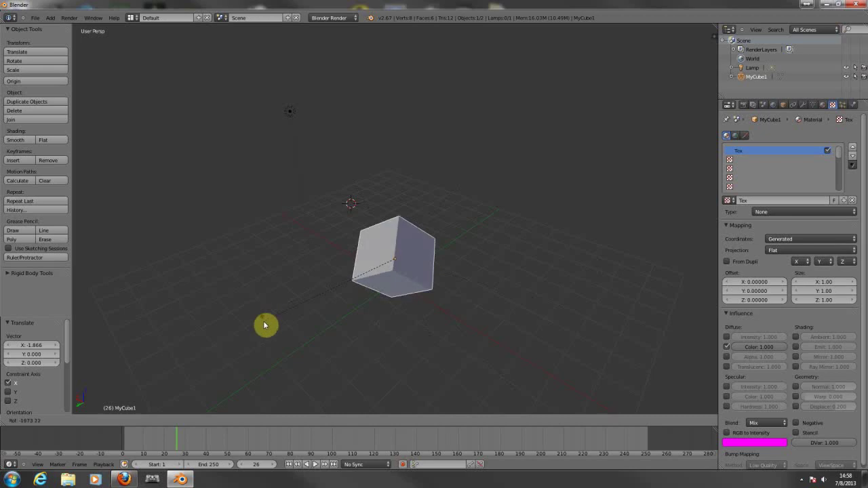
{"action": "left_click", "coordinate": [258, 288]}
{"action": "middle_click_drag", "start_coordinate": [527, 235], "coordinate": [554, 224]}
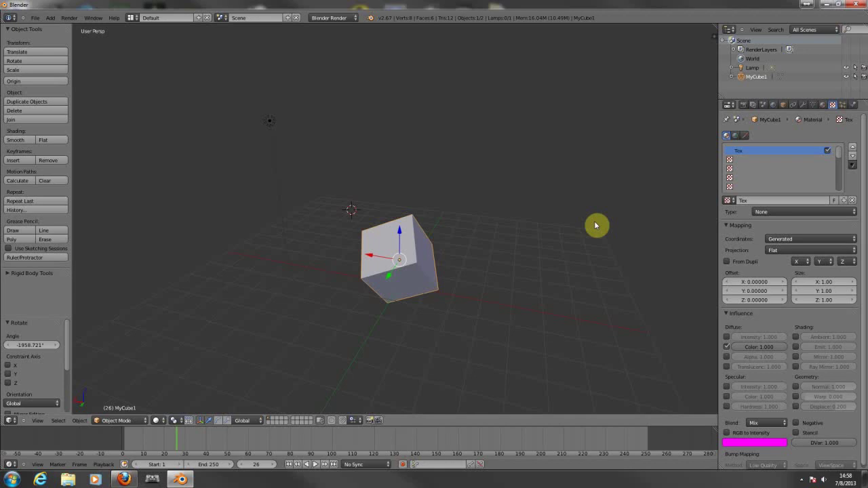
{"action": "key", "text": "ctrl+z"}
{"action": "middle_click_drag", "start_coordinate": [574, 202], "coordinate": [347, 181]}
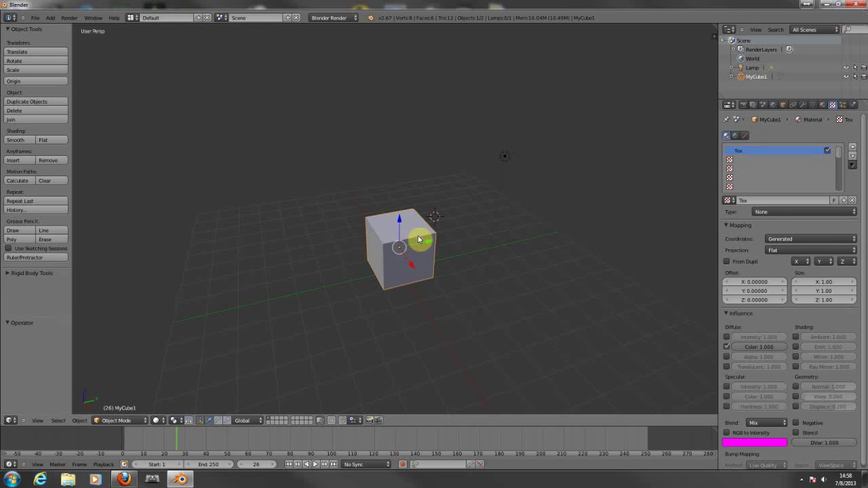
{"action": "key", "text": "Delete"}
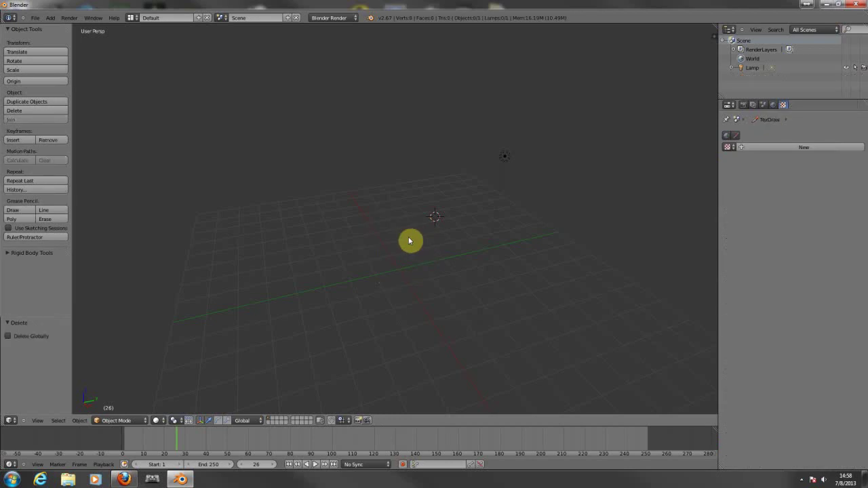
Step: Add a Mesh > Cube at the 3D cursor, landing at X 1.513, Y 0.649, Z 3.044
{"action": "key", "text": "shift+a"}
{"action": "mouse_move", "coordinate": [412, 238]}
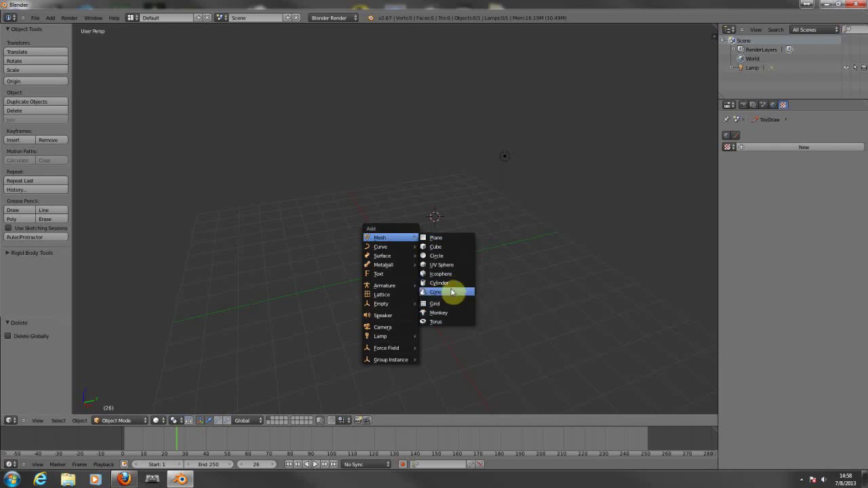
{"action": "left_click", "coordinate": [438, 247]}
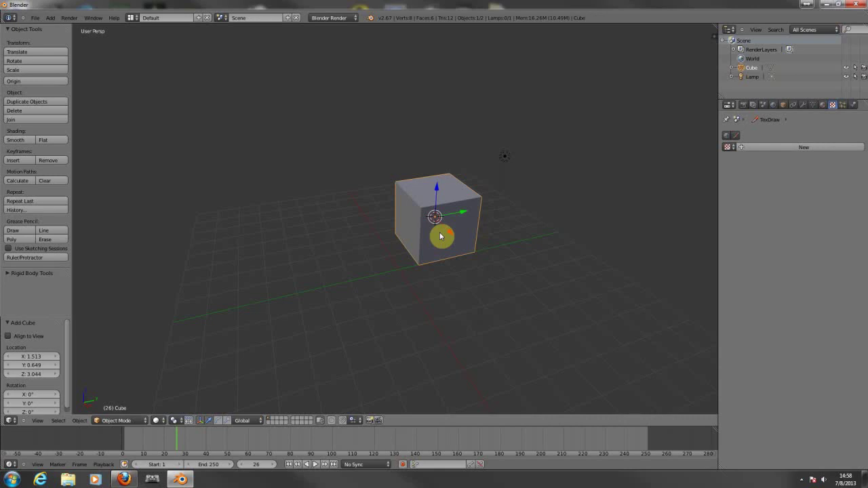
{"action": "key", "text": "s"}
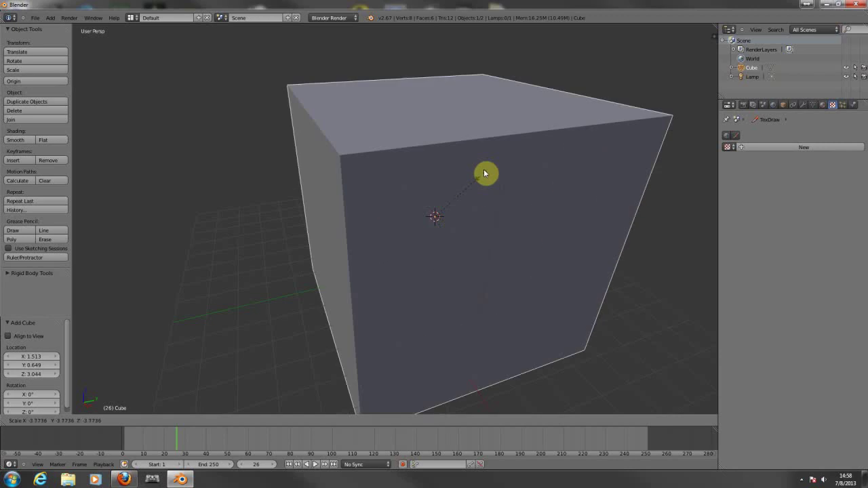
Step: Scale the cube 2.776 along Y, 0.191 along X and 0.762 along Z into a slab
{"action": "right_click", "coordinate": [451, 207]}
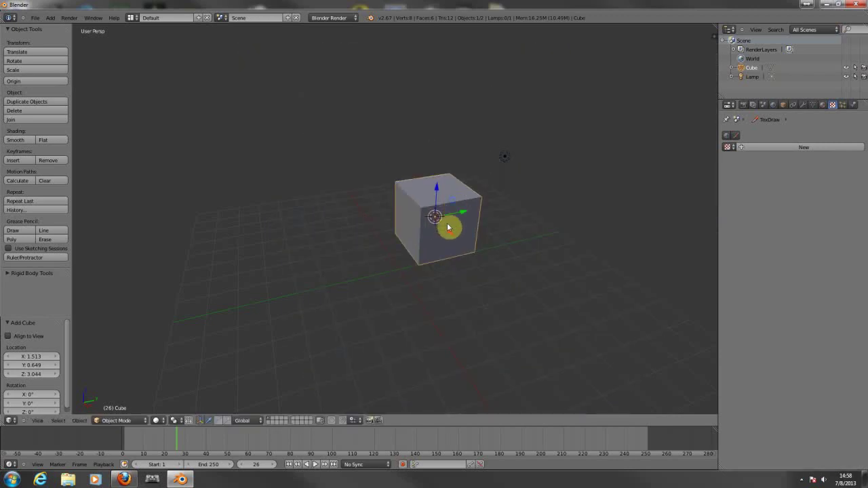
{"action": "key", "text": "s"}
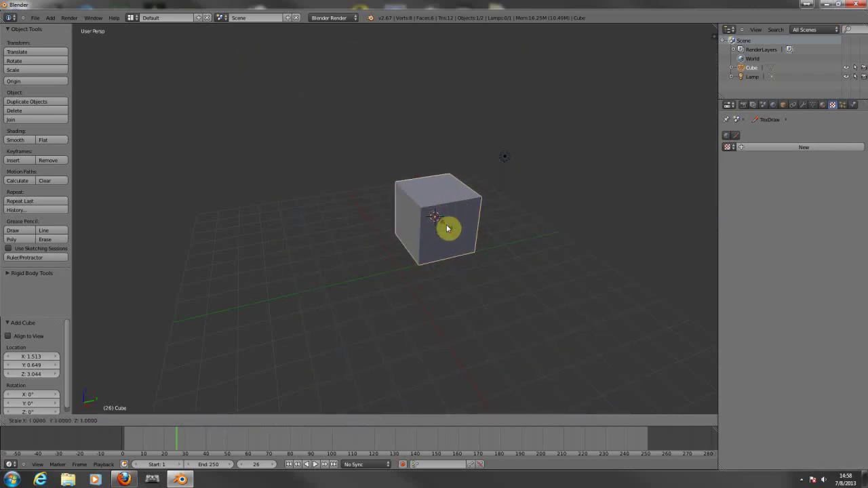
{"action": "key", "text": "y"}
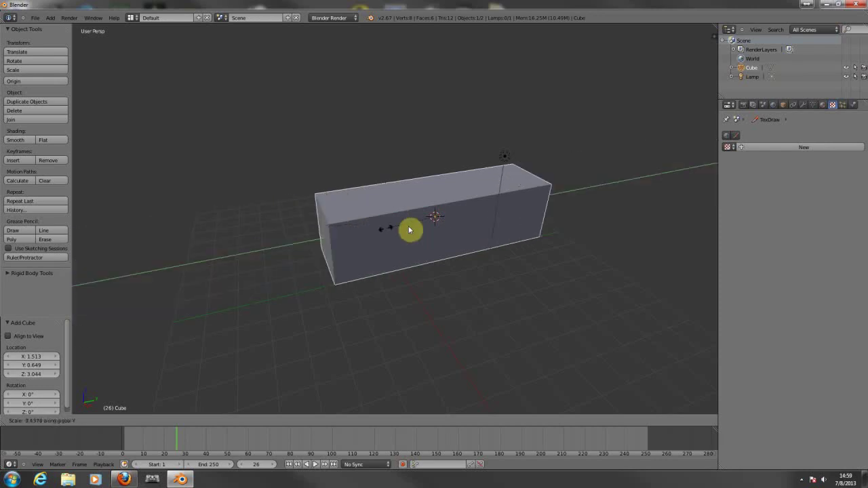
{"action": "left_click", "coordinate": [474, 227]}
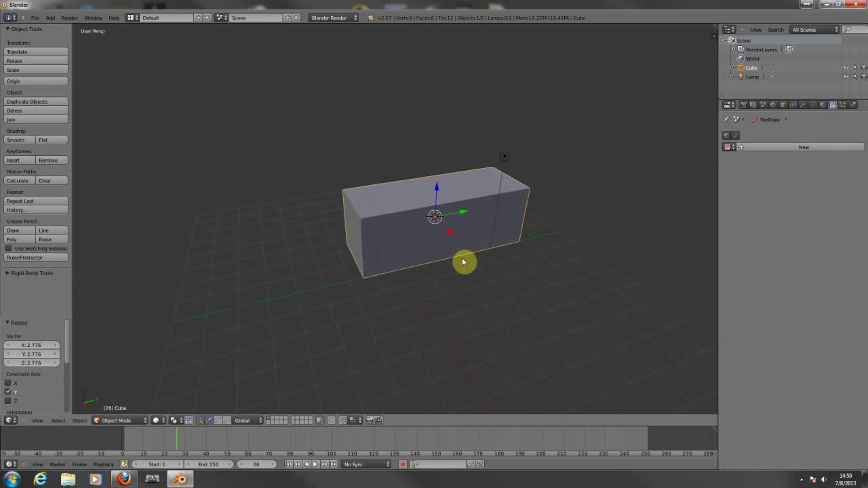
{"action": "key", "text": "s"}
{"action": "key", "text": "x"}
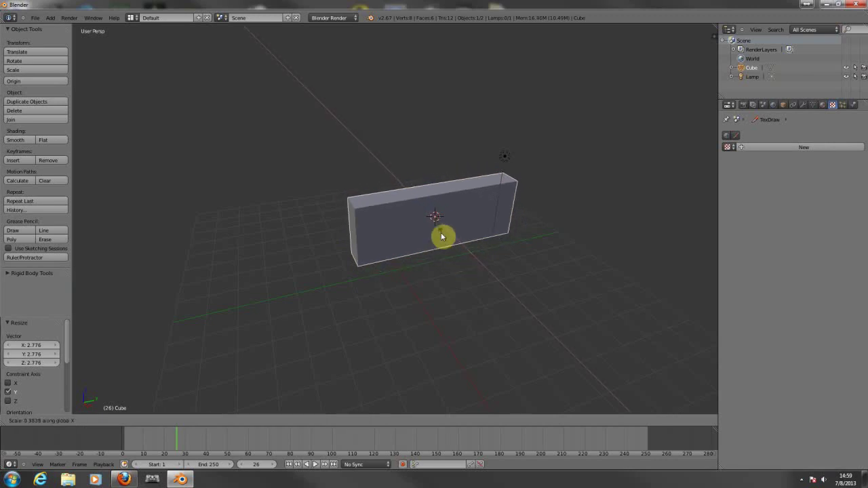
{"action": "left_click", "coordinate": [433, 228]}
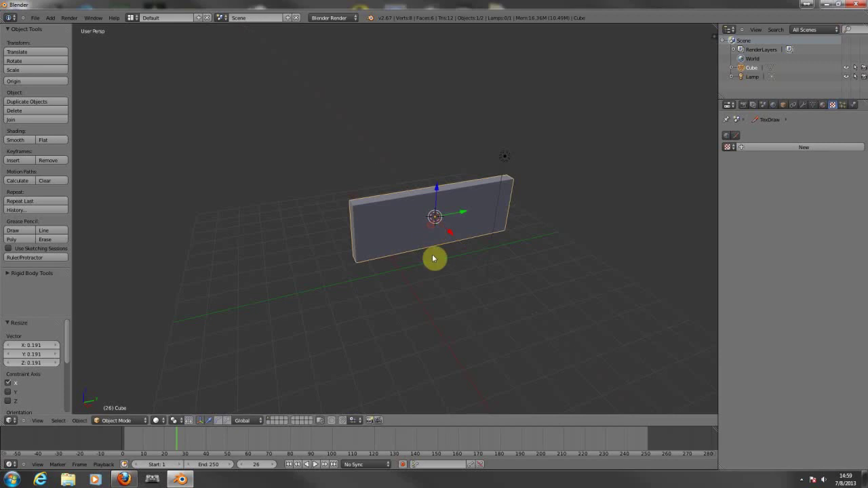
{"action": "key", "text": "s"}
{"action": "key", "text": "z"}
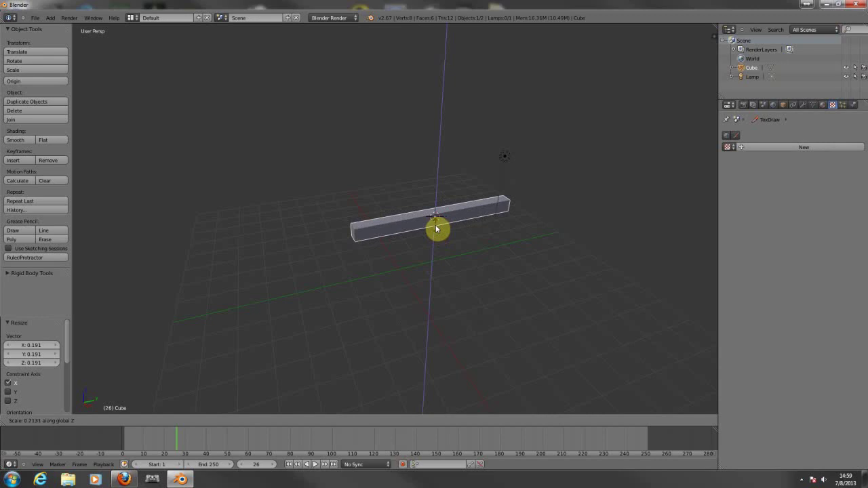
{"action": "left_click", "coordinate": [438, 262]}
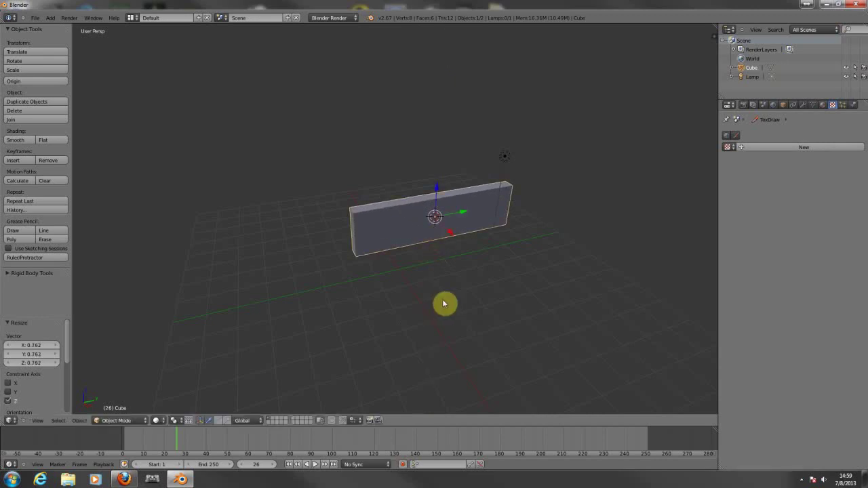
Step: Reselect the slab and rotate it 90° about the global Y axis to lie flat
{"action": "key", "text": "a"}
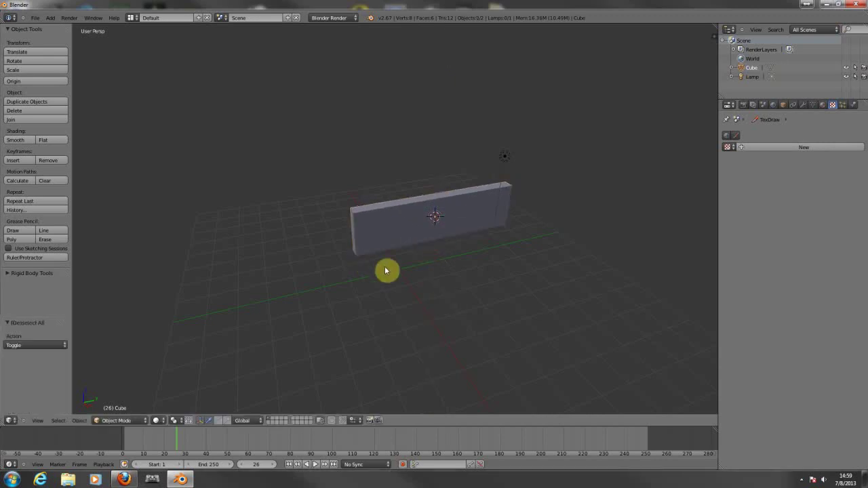
{"action": "middle_click_drag", "start_coordinate": [352, 287], "coordinate": [469, 255]}
{"action": "right_click", "coordinate": [439, 187]}
{"action": "middle_click_drag", "start_coordinate": [567, 237], "coordinate": [516, 242]}
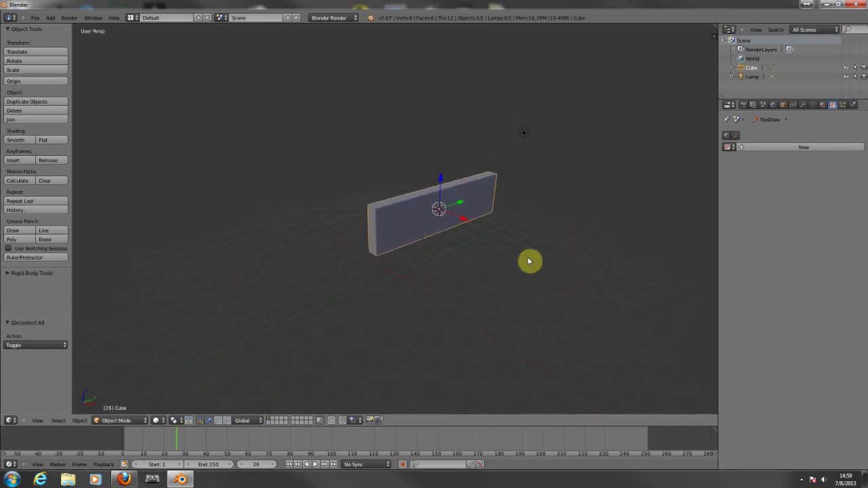
{"action": "key", "text": "r"}
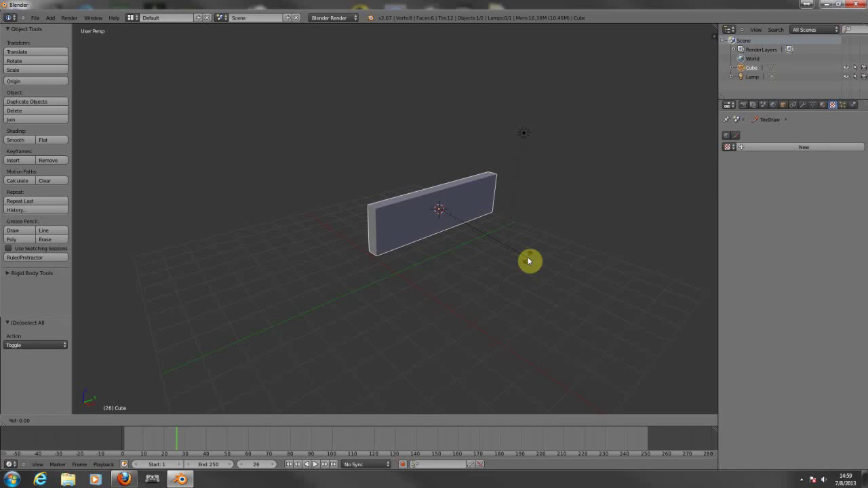
{"action": "key", "text": "y"}
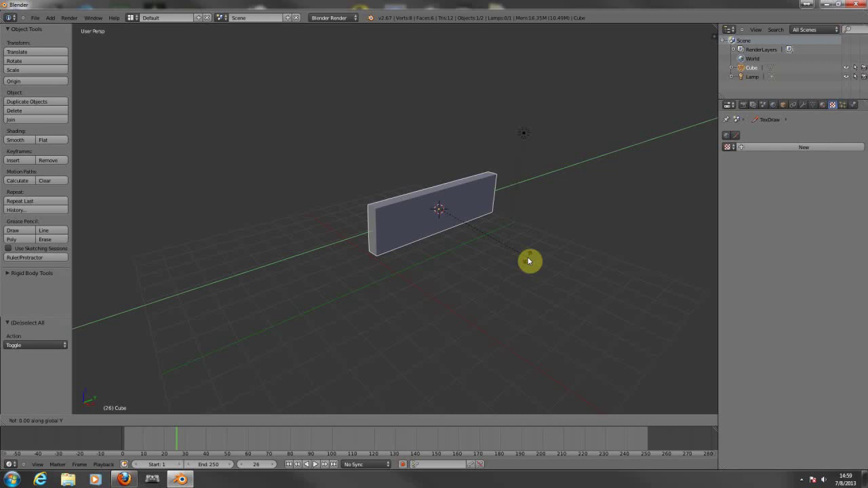
{"action": "type", "text": "90"}
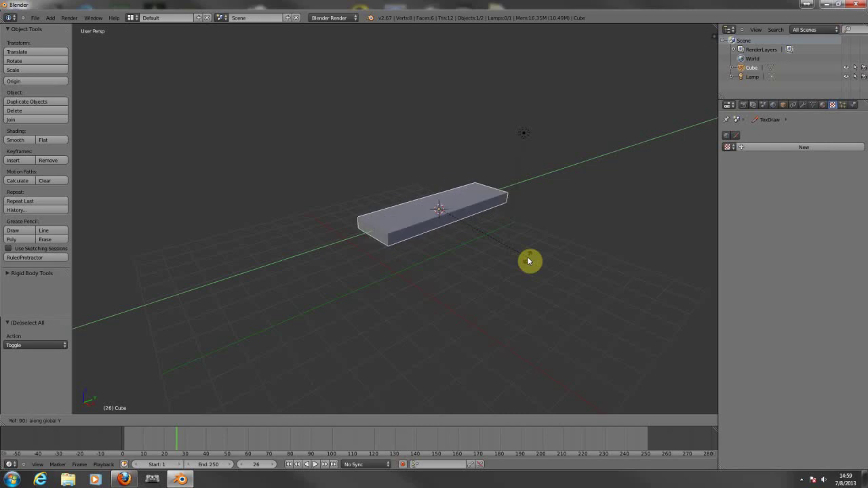
{"action": "key", "text": "Return"}
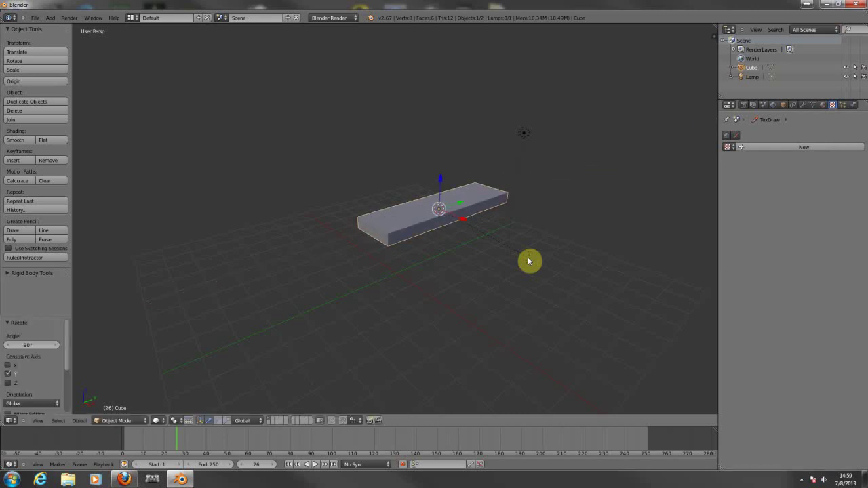
{"action": "middle_click_drag", "start_coordinate": [493, 257], "coordinate": [566, 250]}
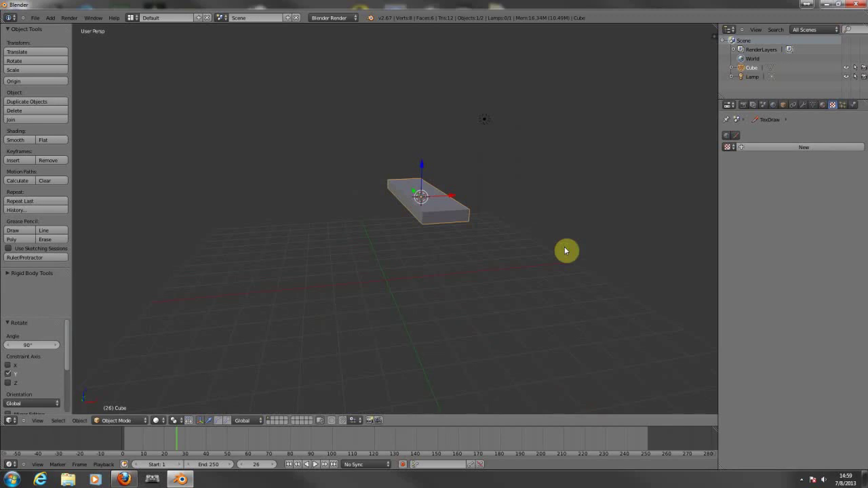
Step: Undo the flat turn, retry the 90° Y rotation, and undo it again
{"action": "key", "text": "ctrl+z"}
{"action": "middle_click_drag", "start_coordinate": [566, 248], "coordinate": [500, 252]}
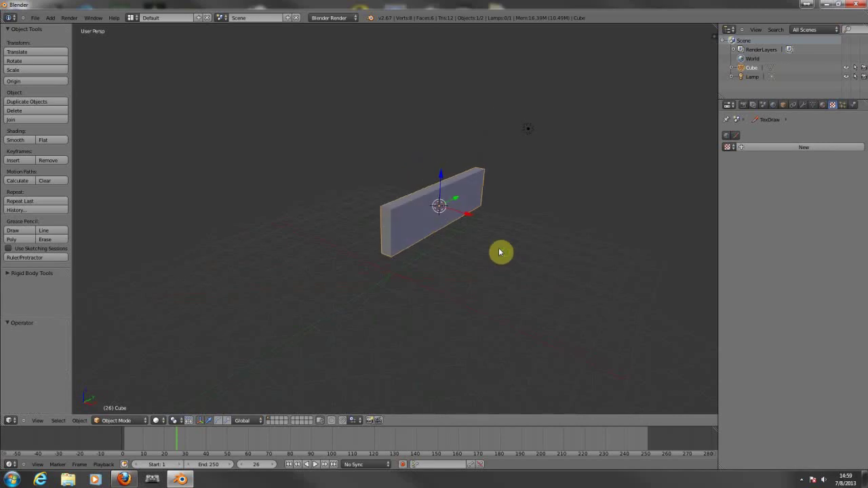
{"action": "key", "text": "r"}
{"action": "key", "text": "y"}
{"action": "type", "text": "90"}
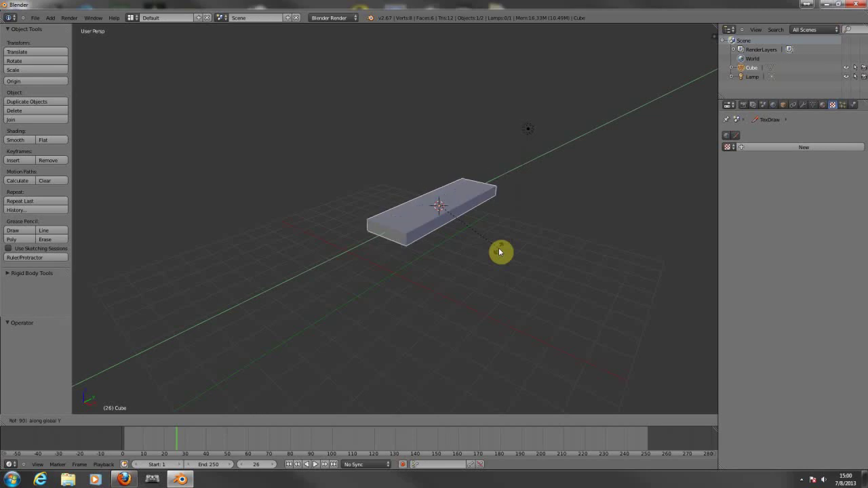
{"action": "key", "text": "Return"}
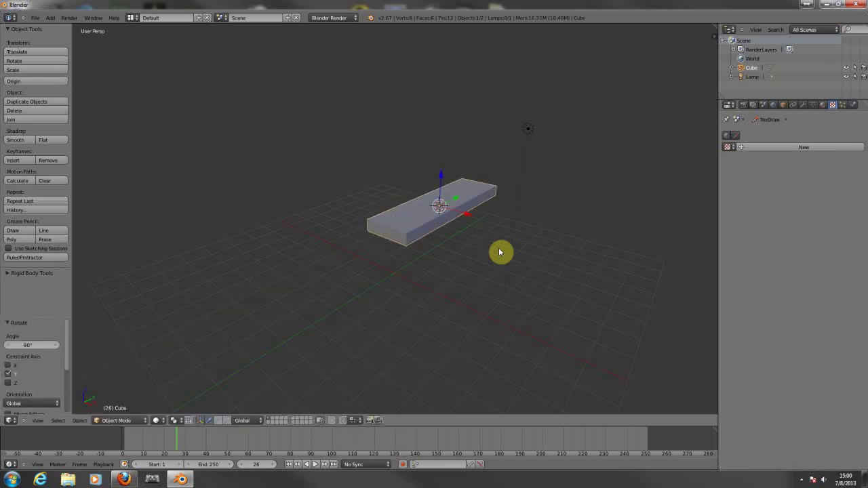
{"action": "key", "text": "ctrl+z"}
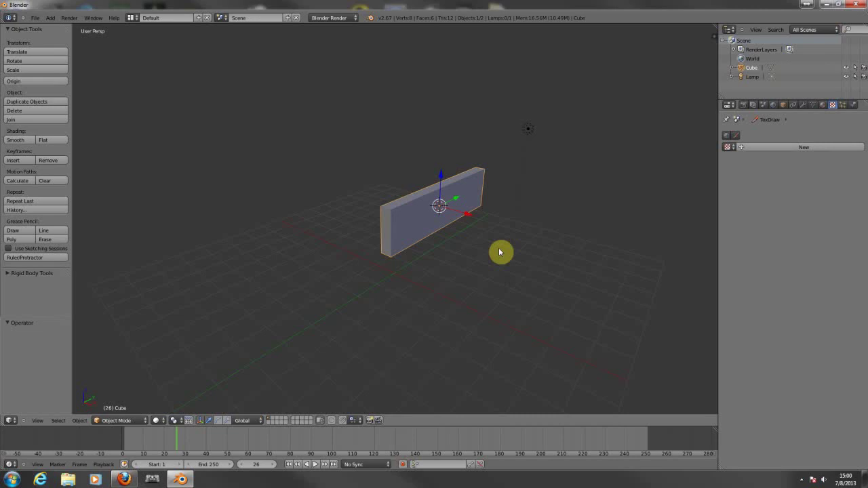
Step: Rotate the slab 90° about the global X axis so it stands upright
{"action": "key", "text": "r"}
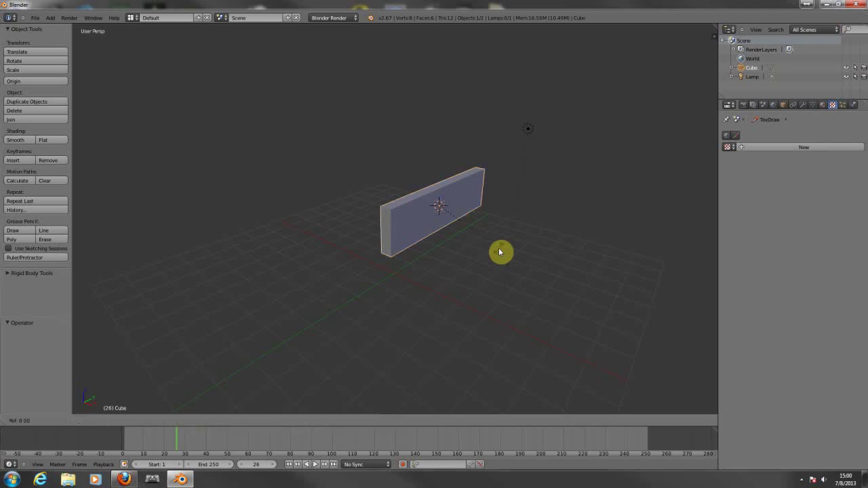
{"action": "type", "text": "x"}
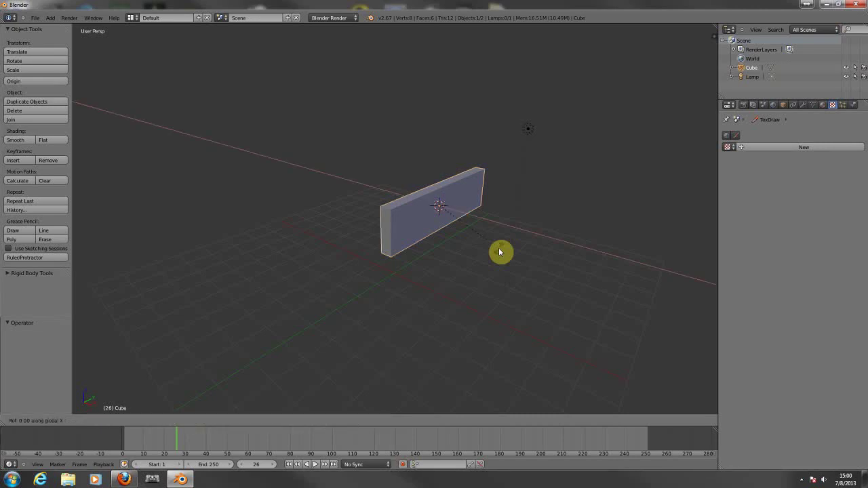
{"action": "type", "text": "90|:"}
{"action": "key", "text": "Return"}
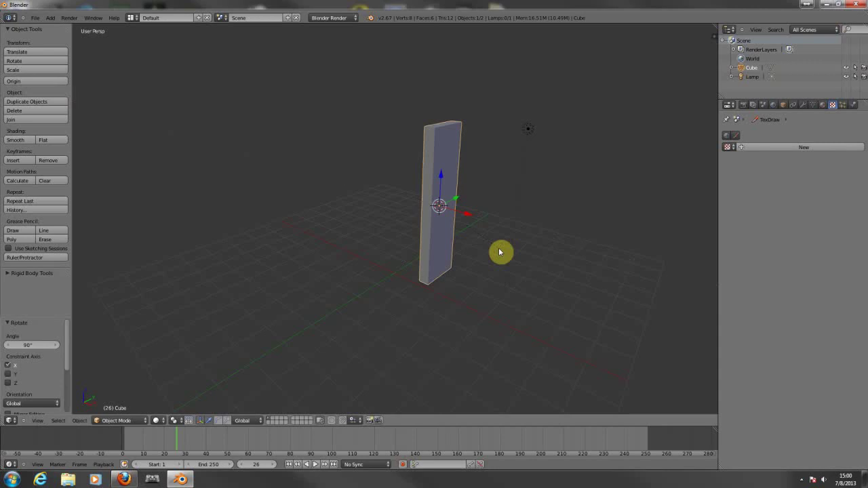
{"action": "middle_click_drag", "start_coordinate": [648, 224], "coordinate": [516, 224]}
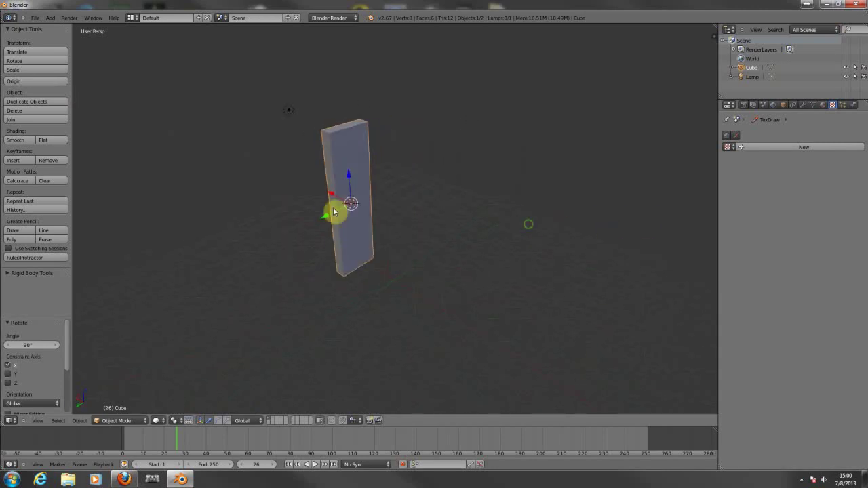